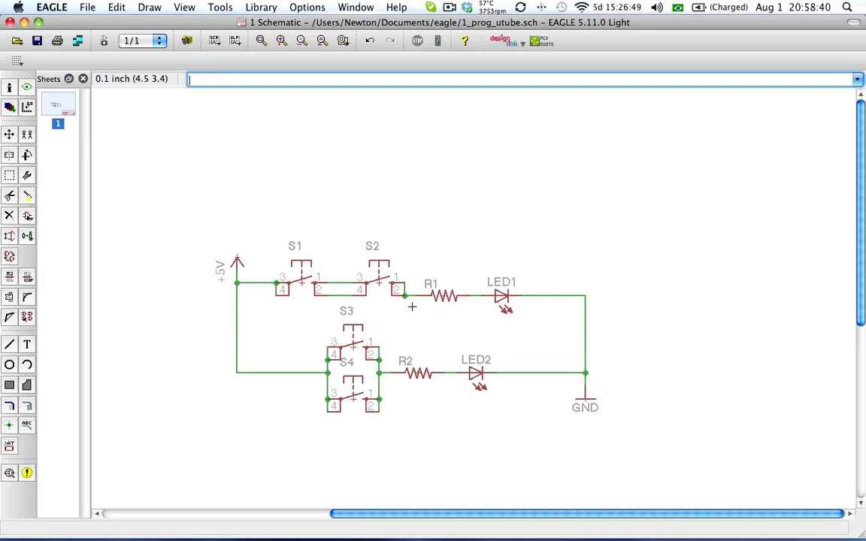
Add one M02 connector from the con-amp-quick library above the switch circuit
middle_click_drag(414, 310, 436, 289)
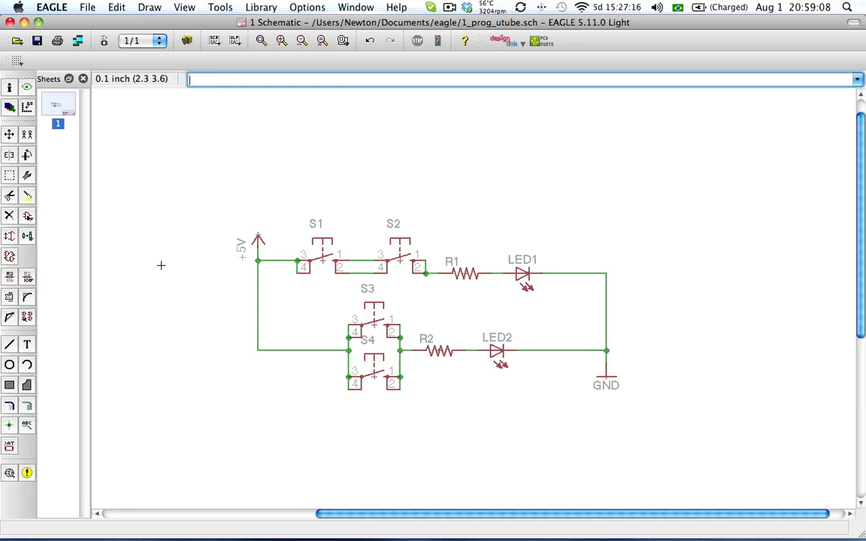
left_click(27, 217)
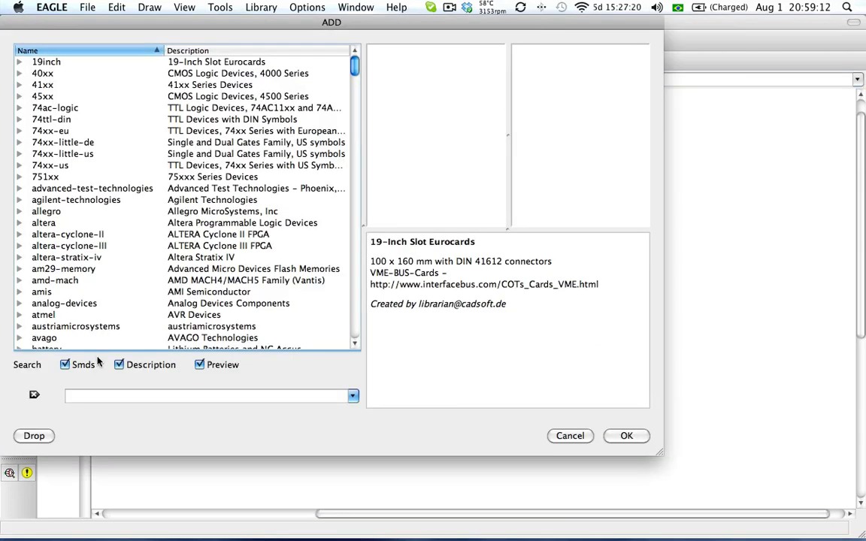
left_click(88, 395)
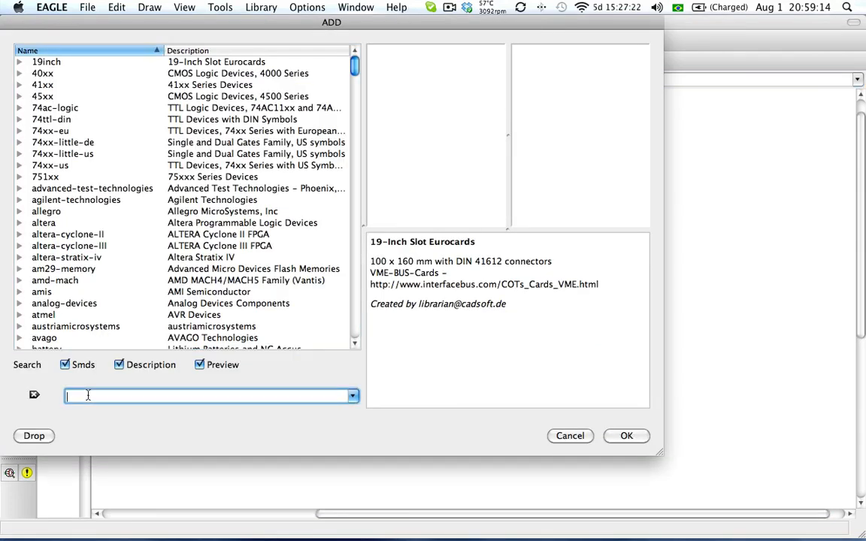
type("m02")
key("Return")
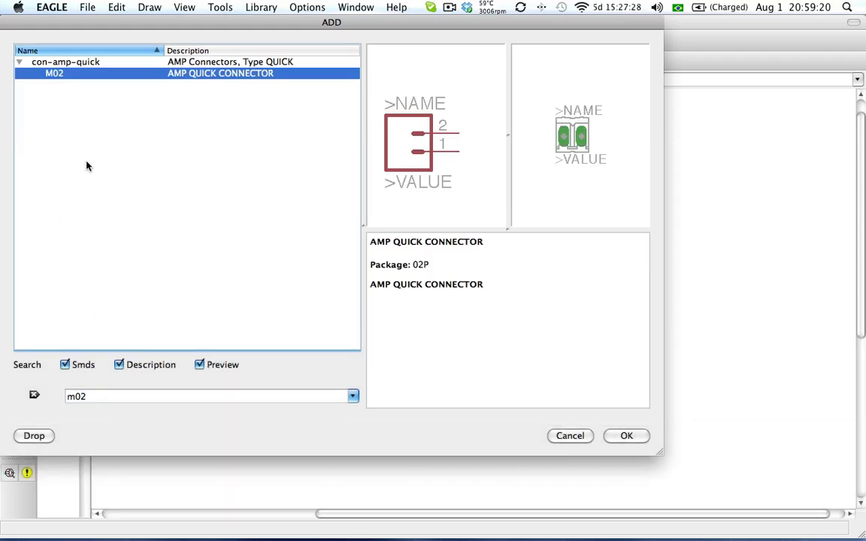
key("Return")
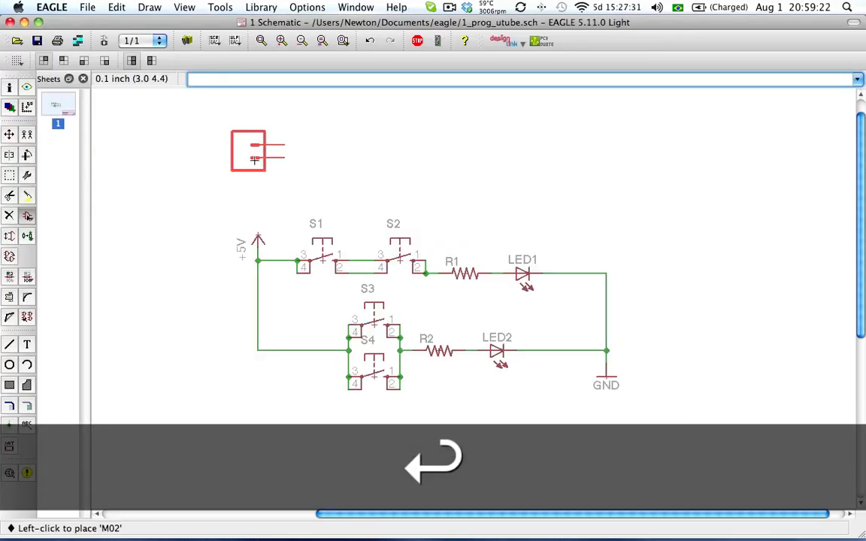
left_click(263, 168)
key("Escape")
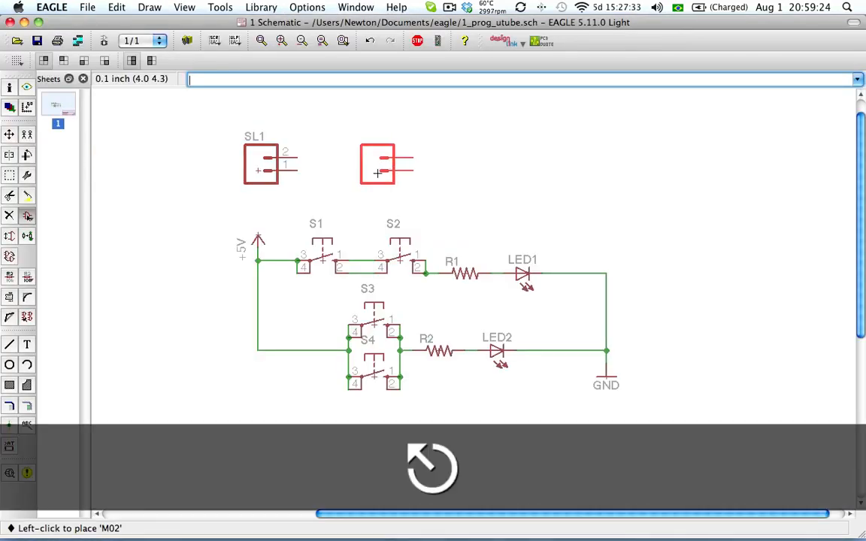
key("Escape")
Draw a short net wire outward from each of the new connector's two pins
key("F2")
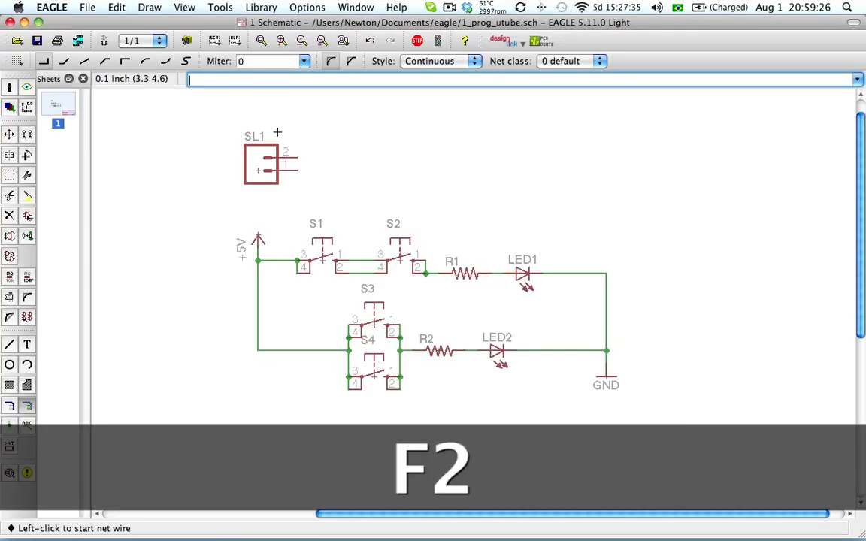
left_click(298, 160)
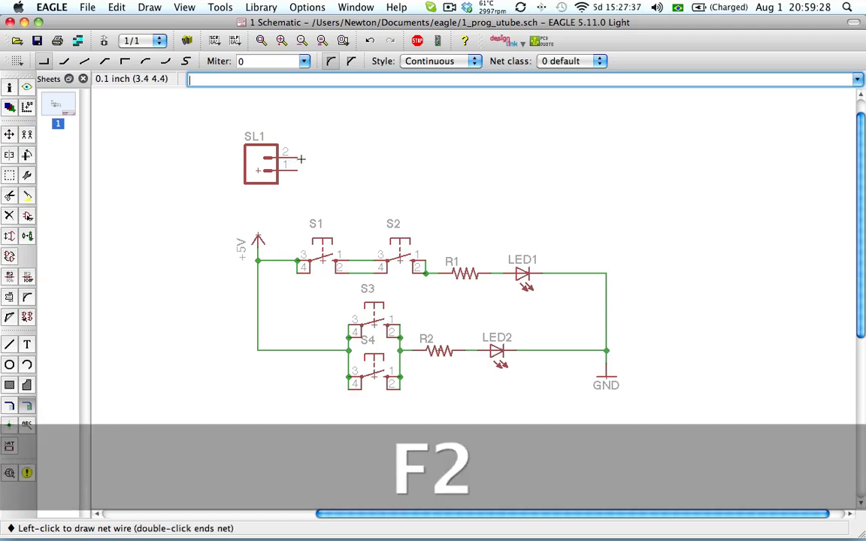
key("Escape")
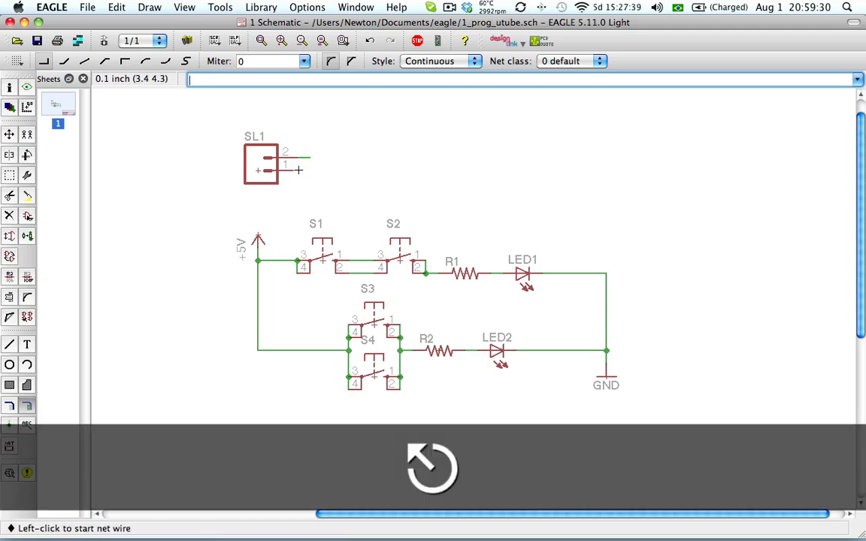
left_click(299, 171)
left_click(309, 170)
key("Escape")
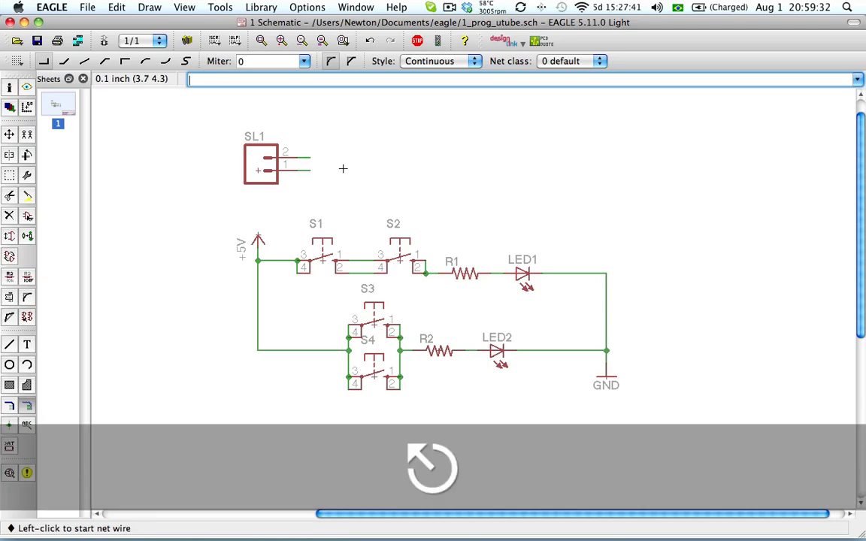
Place cross-reference labels at the ends of both connector net wires
type("7")
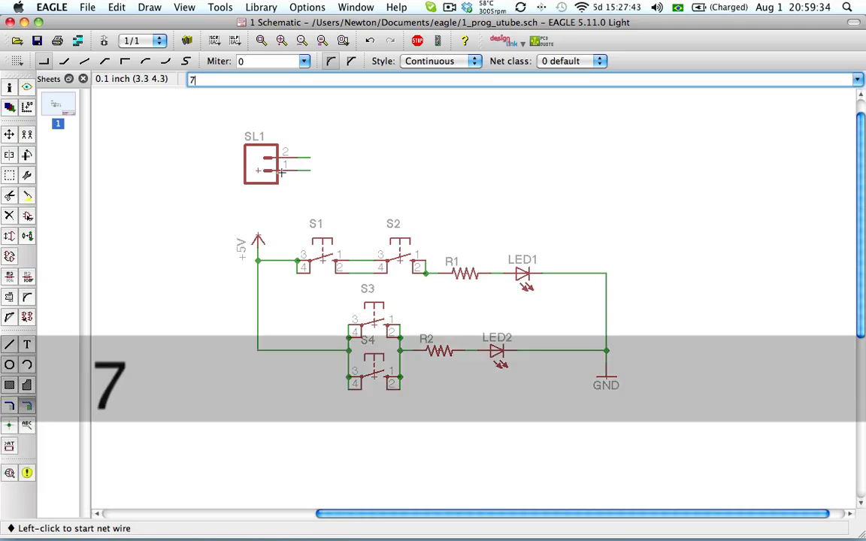
key("F7")
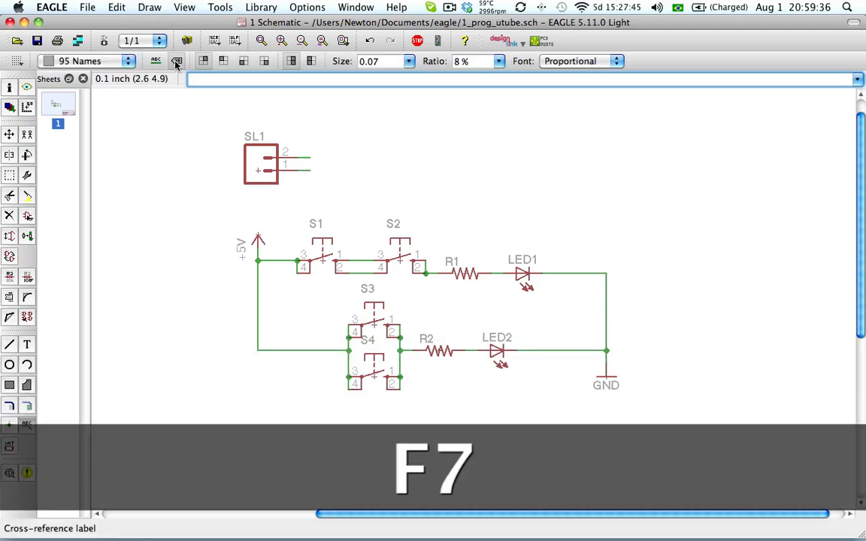
left_click(308, 157)
left_click(312, 157)
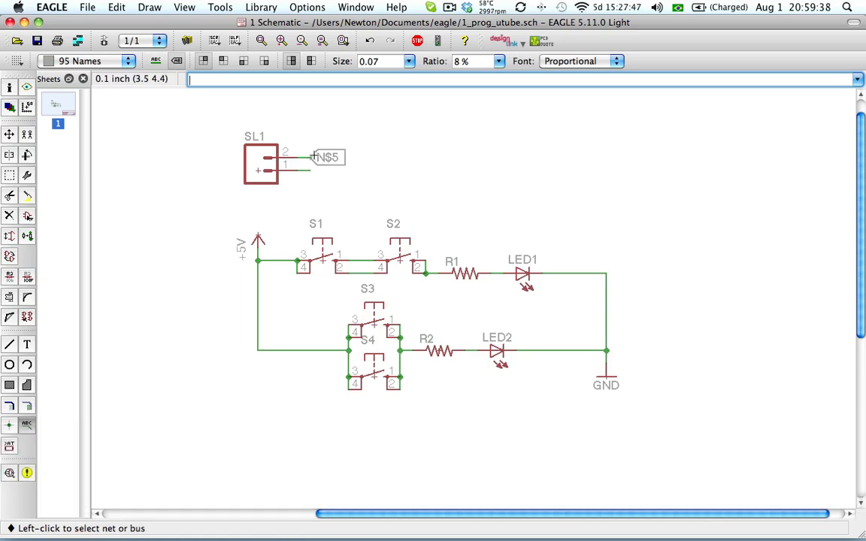
left_click(311, 170)
left_click(313, 170)
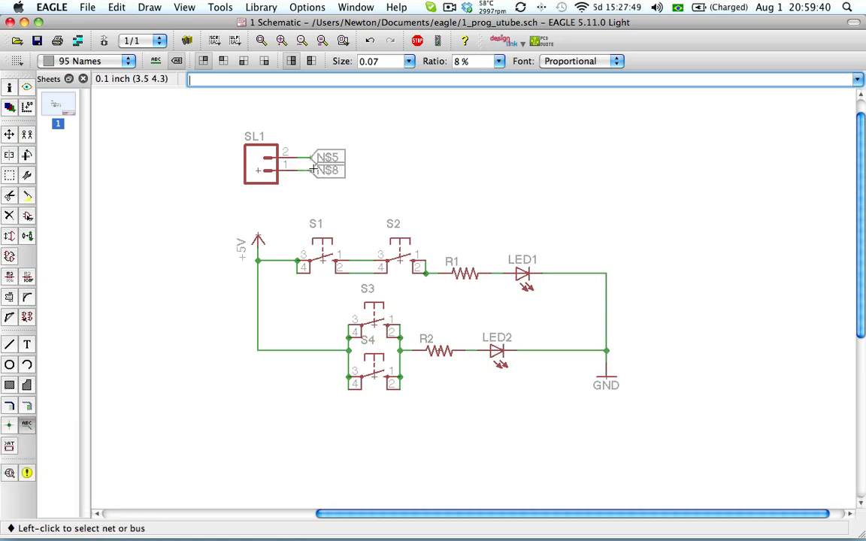
Rename the net on connector pin 2 to +5V and connect it to the existing +5V net
key("F10")
left_click(317, 158)
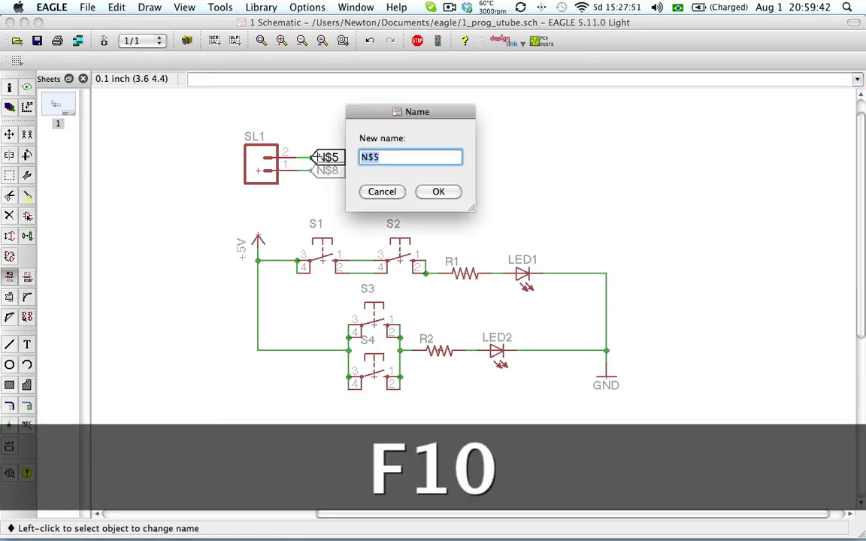
type("+5V")
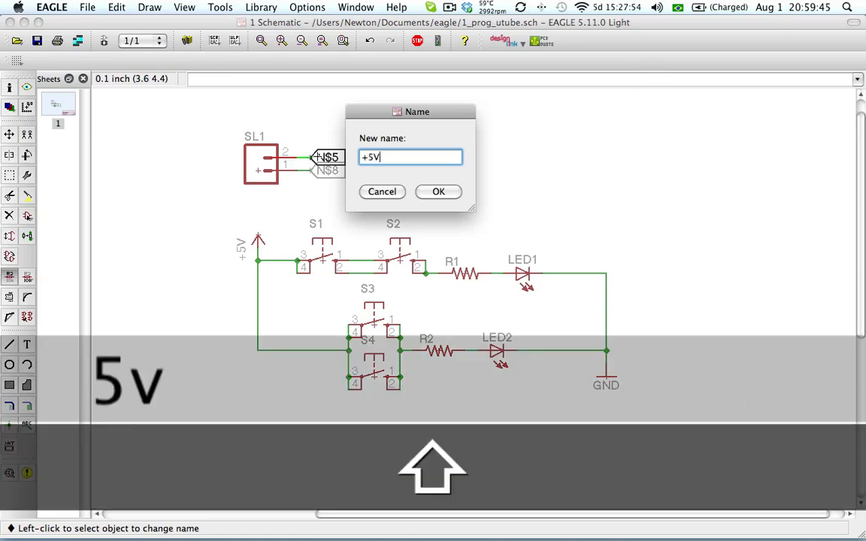
key("Return")
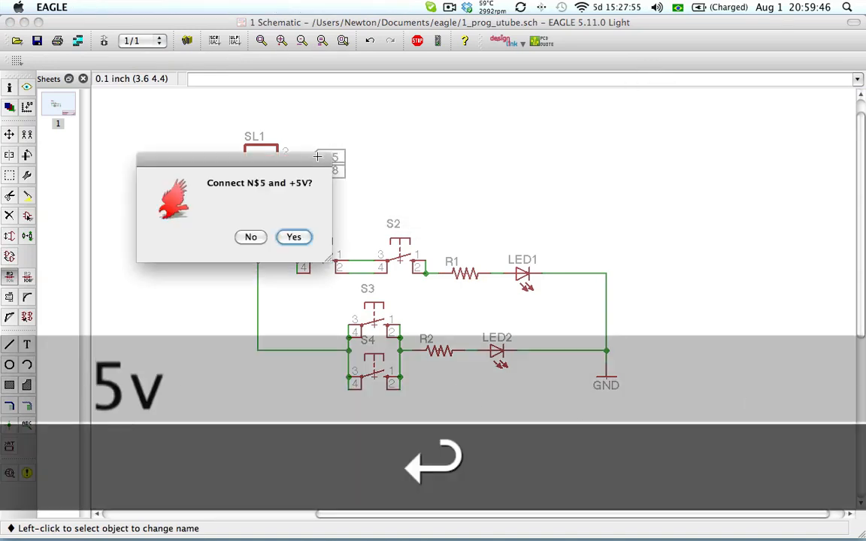
key("Return")
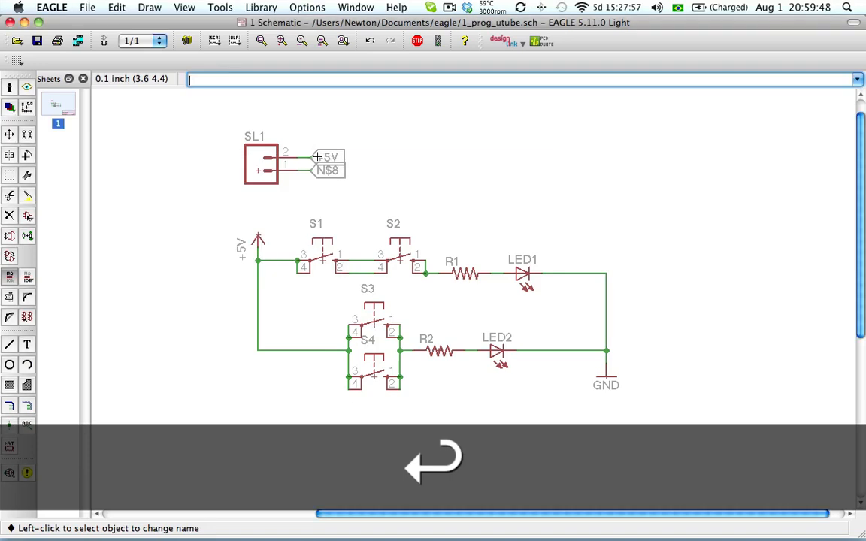
Rename the net on connector pin 1 to GND and connect it to the existing GND net
left_click(313, 170)
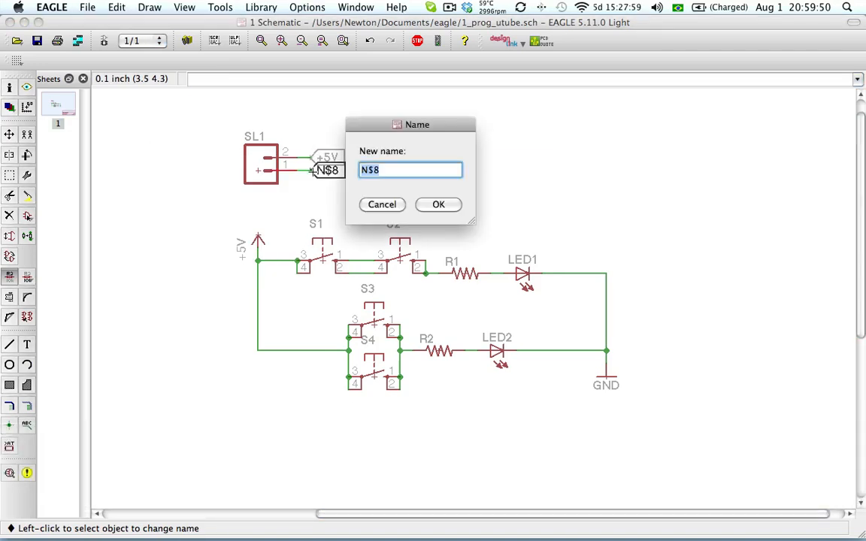
type("GND")
key("Return")
key("Return")
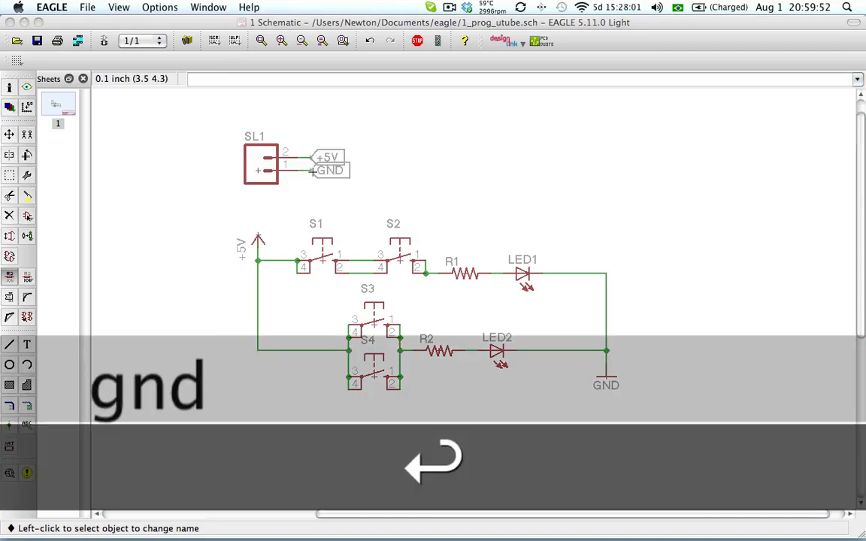
Move the GND label farther from the connector so it sits beyond the +5V label, extending its wire
key("F4")
left_click(308, 169)
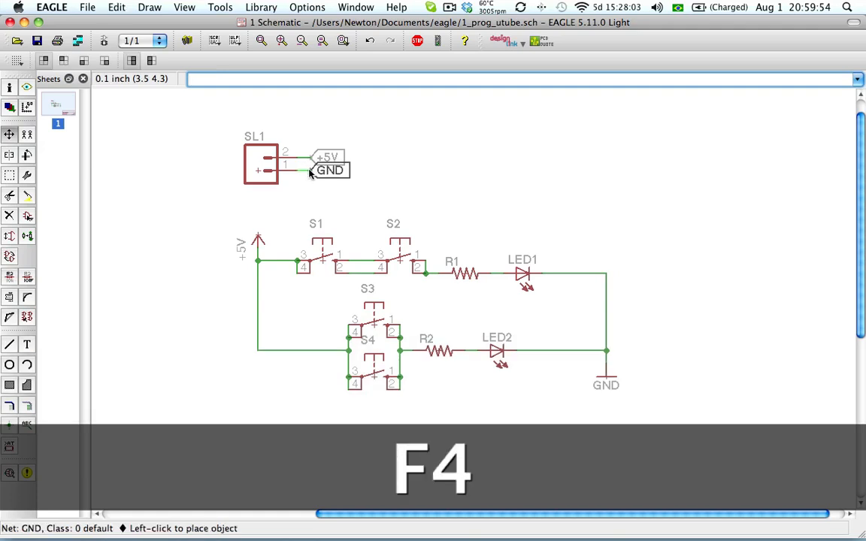
left_click(347, 171)
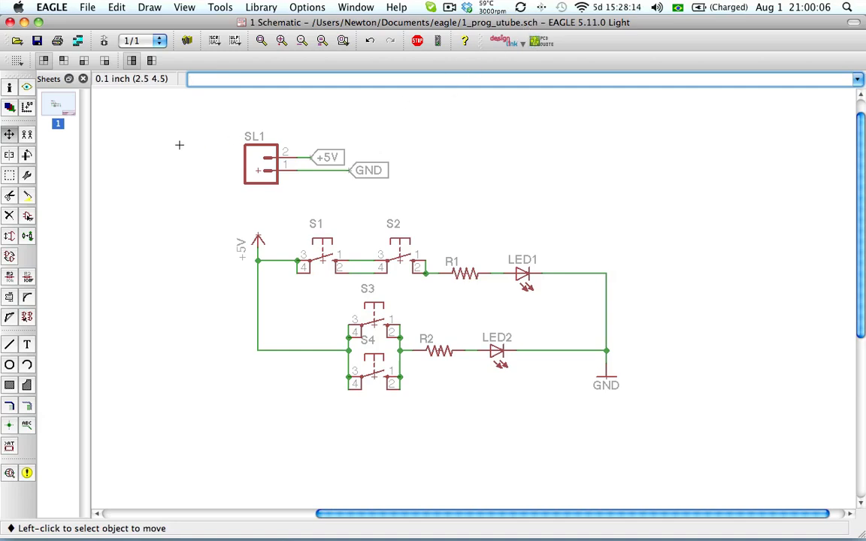
Highlight the +5V net and then the GND net with Show to check their connections across the schematic
left_click(27, 87)
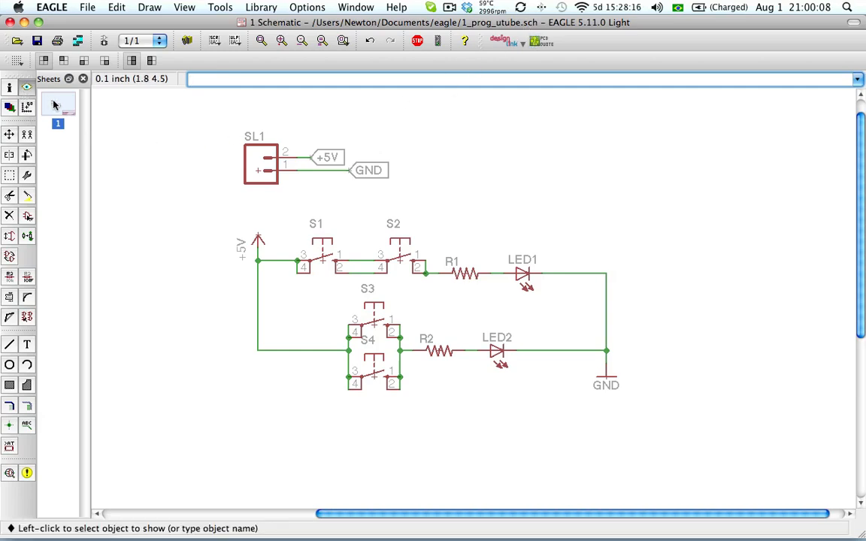
key("F9")
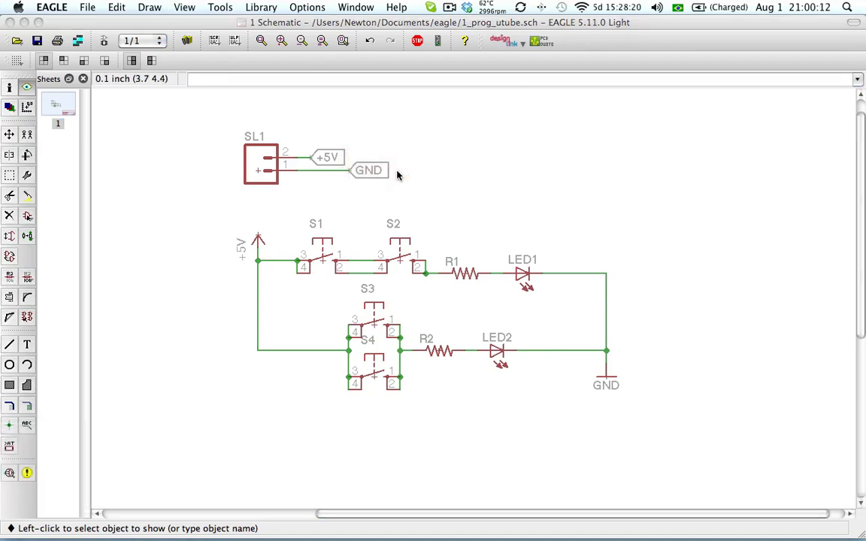
left_click(24, 86)
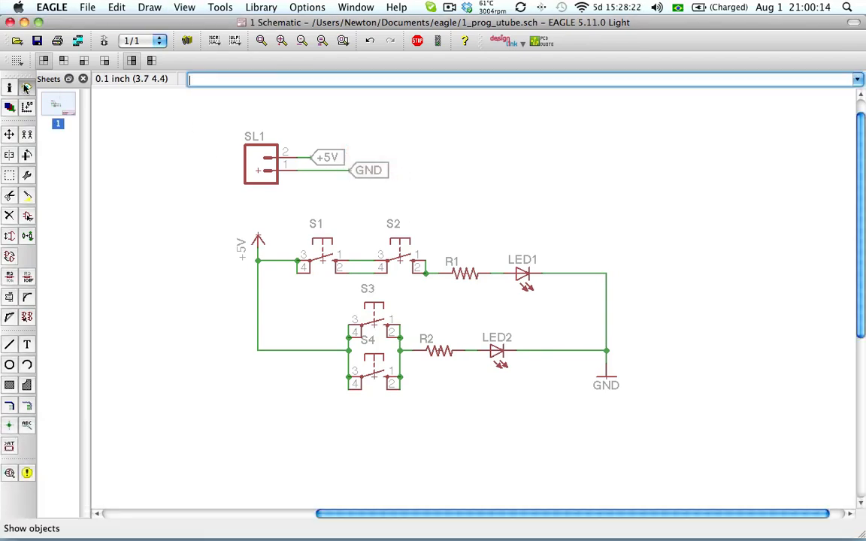
left_click(313, 157)
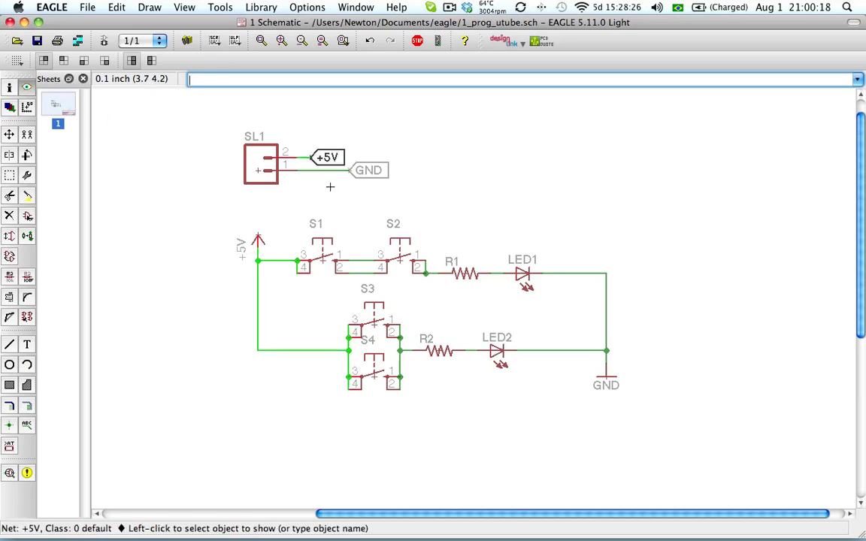
left_click(357, 173)
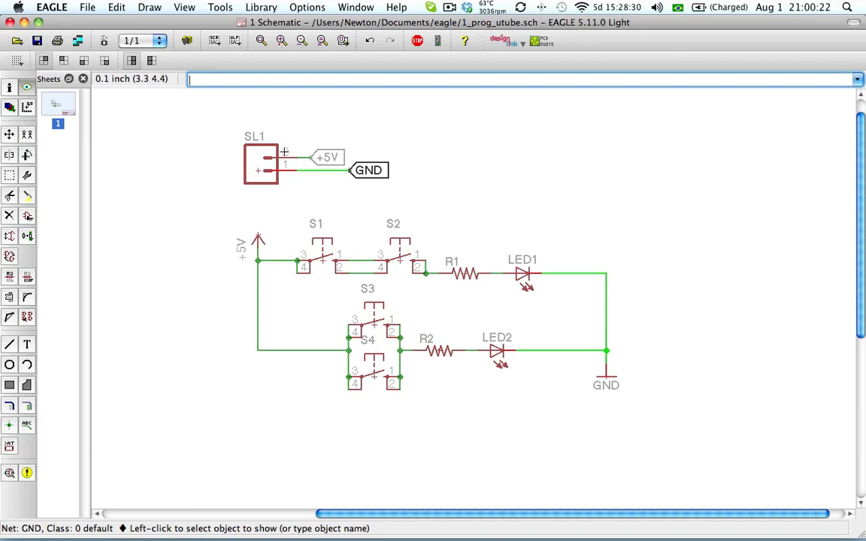
Save the schematic and run the Electrical Rule Check
left_click(34, 43)
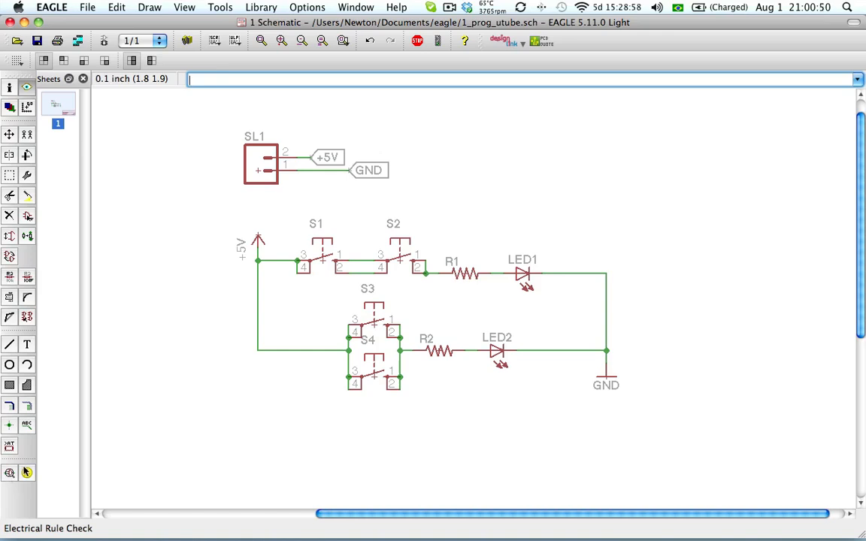
left_click(9, 473)
scroll(357, 336, "right", 3)
scroll(357, 336, "right", 1)
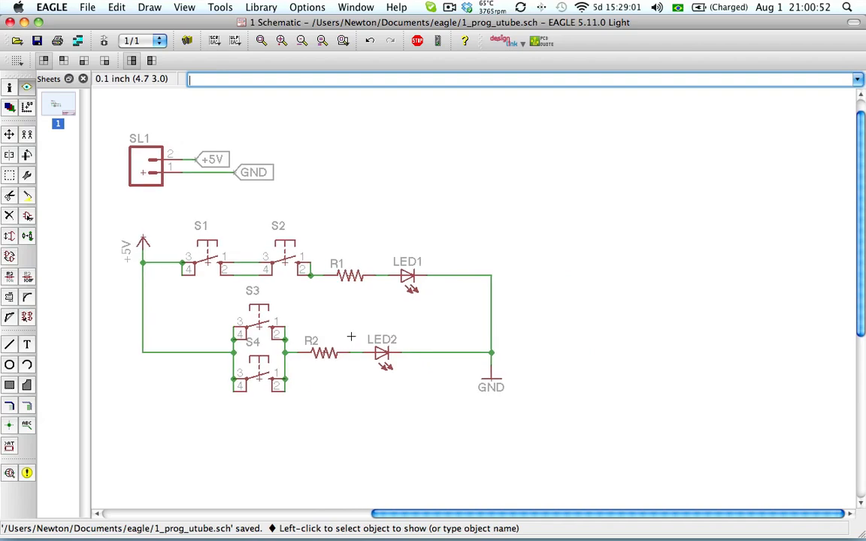
left_click(9, 474)
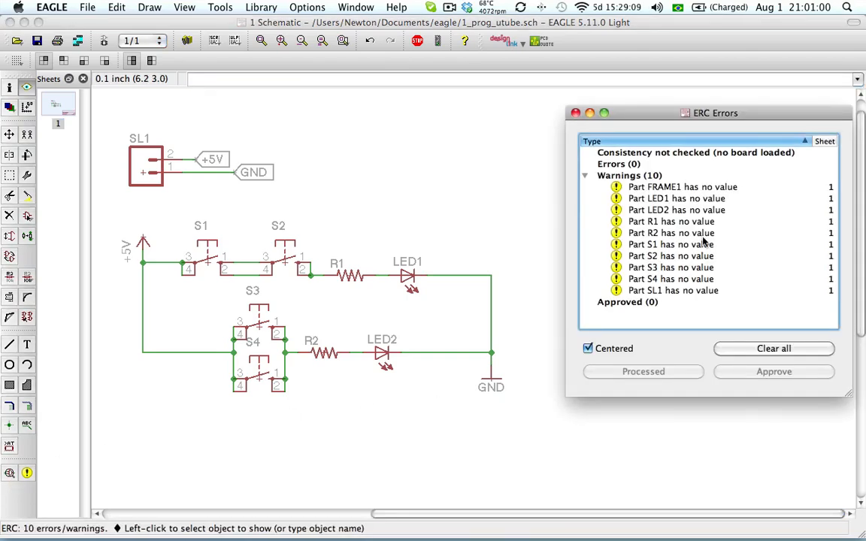
Inspect the missing-value warnings for R2, S3, LED2 and LED1 in the schematic, with centering on the selected warning turned off
left_click(696, 235)
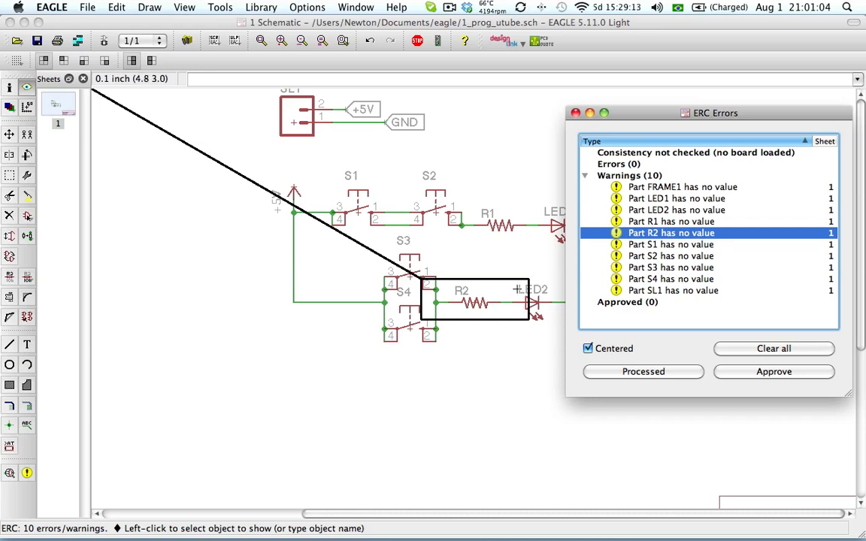
scroll(516, 273, "down", 2)
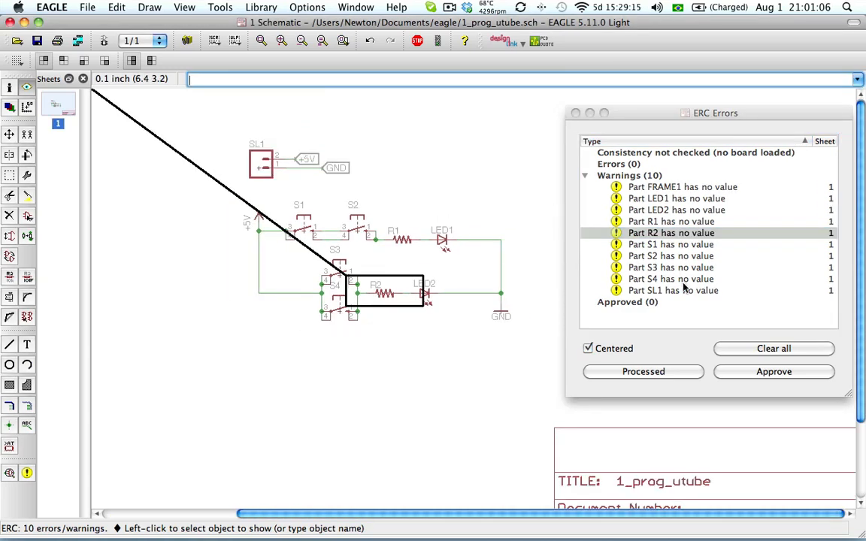
left_click(599, 348)
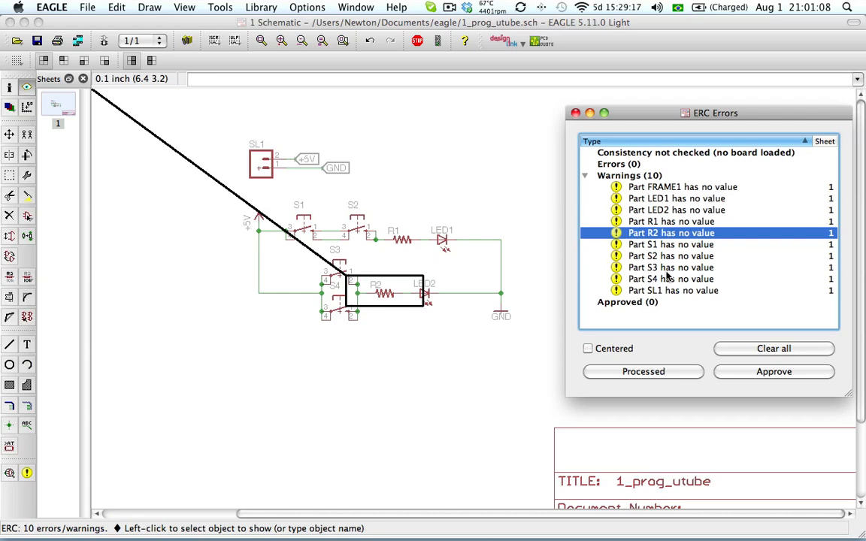
left_click(666, 270)
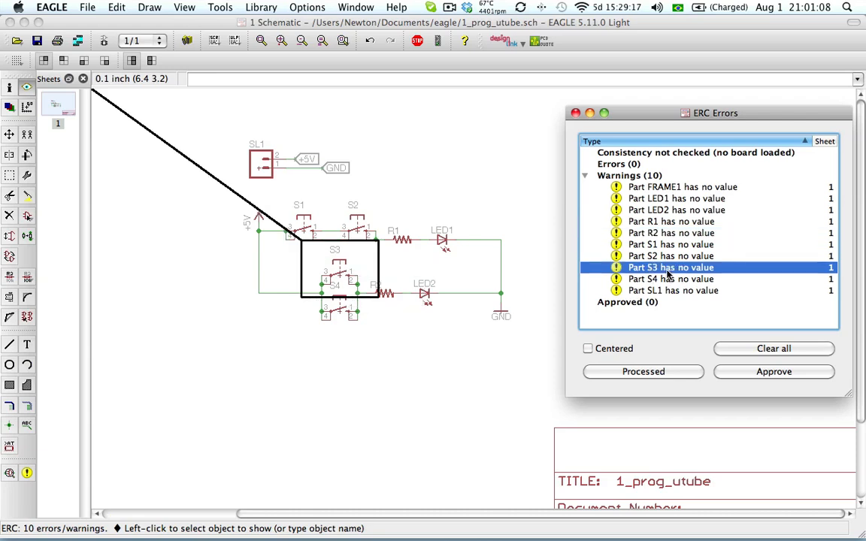
left_click(666, 210)
left_click(601, 198)
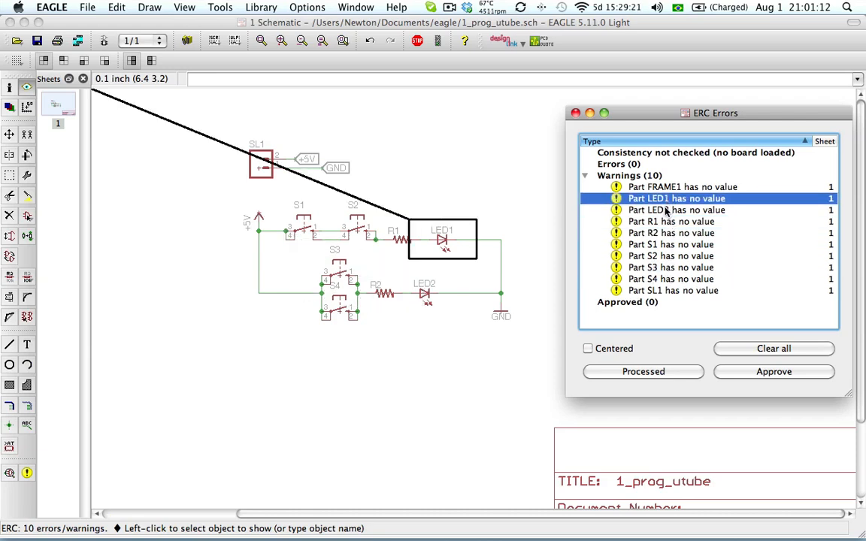
Close the ERC errors list and set the values of resistors R1 and R2 to 330R
left_click(575, 113)
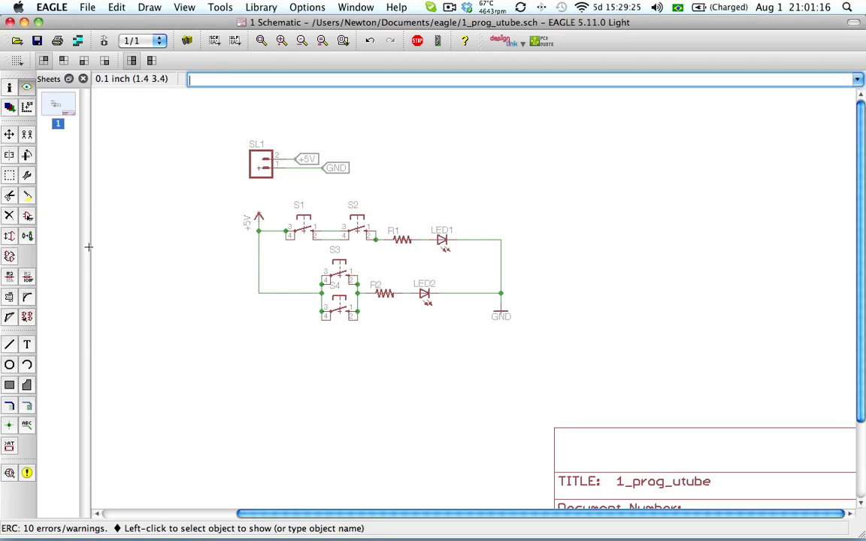
left_click(28, 277)
left_click(405, 239)
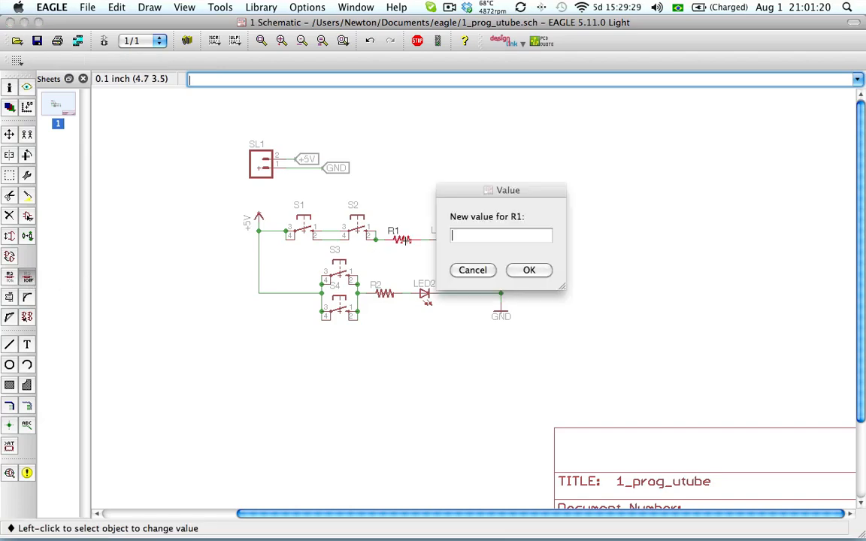
type("330R")
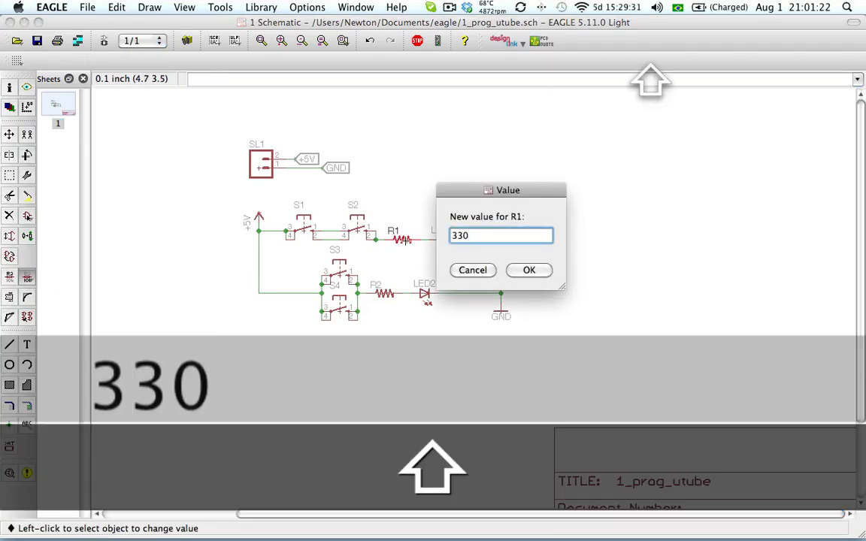
key("Return")
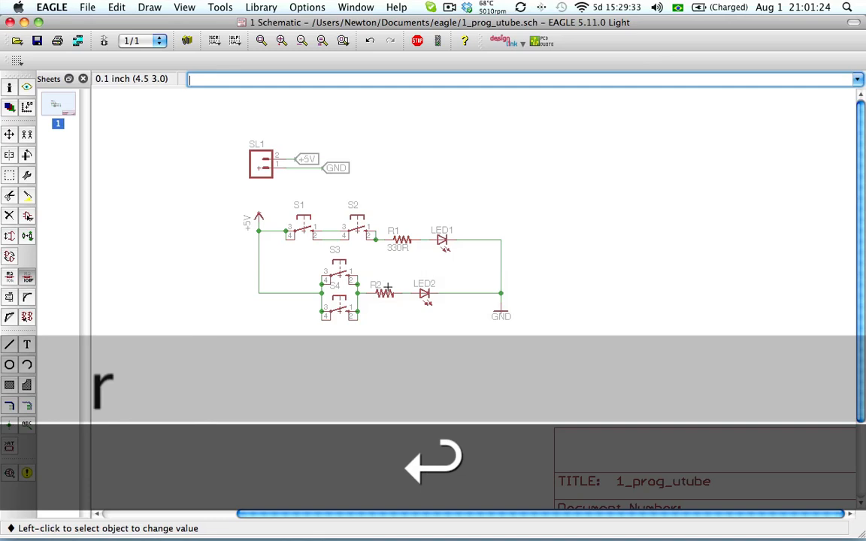
left_click(386, 292)
type("330R")
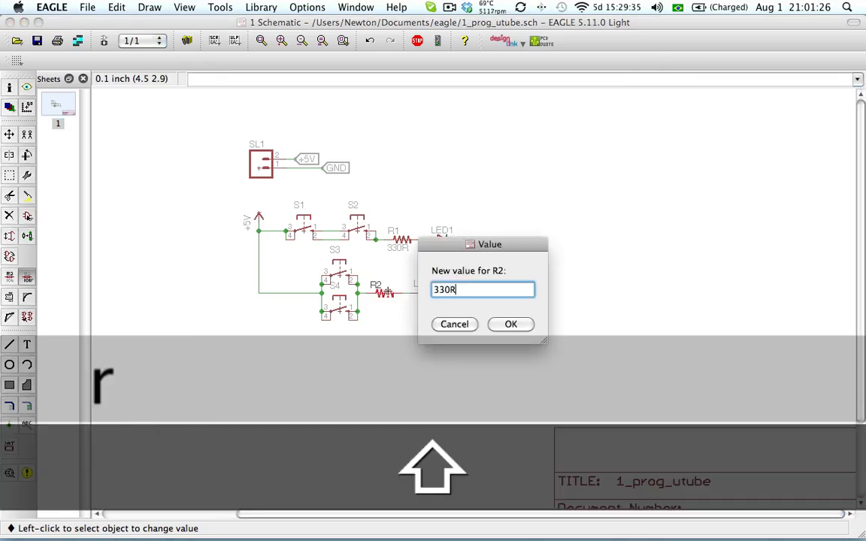
key("Return")
Set the value of LED2 to "verde" and the value of LED1 to "vermelho"
left_click(423, 293)
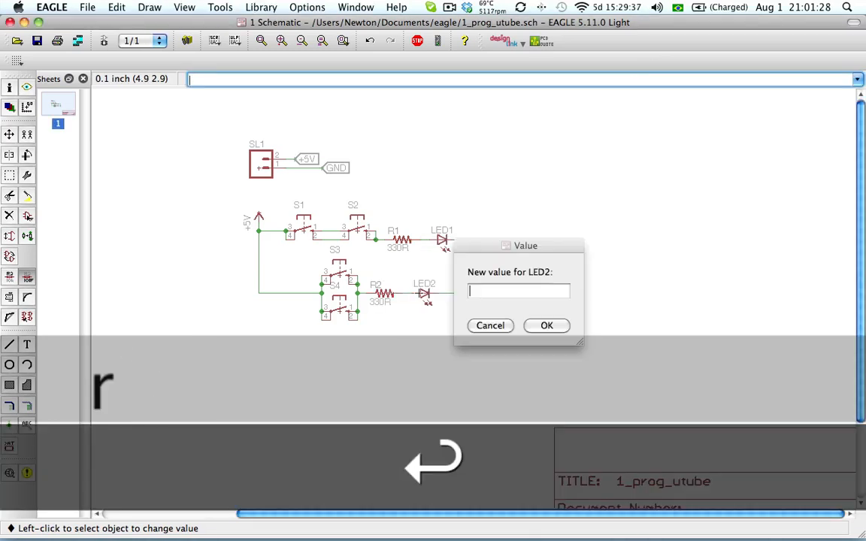
type("verde")
key("Return")
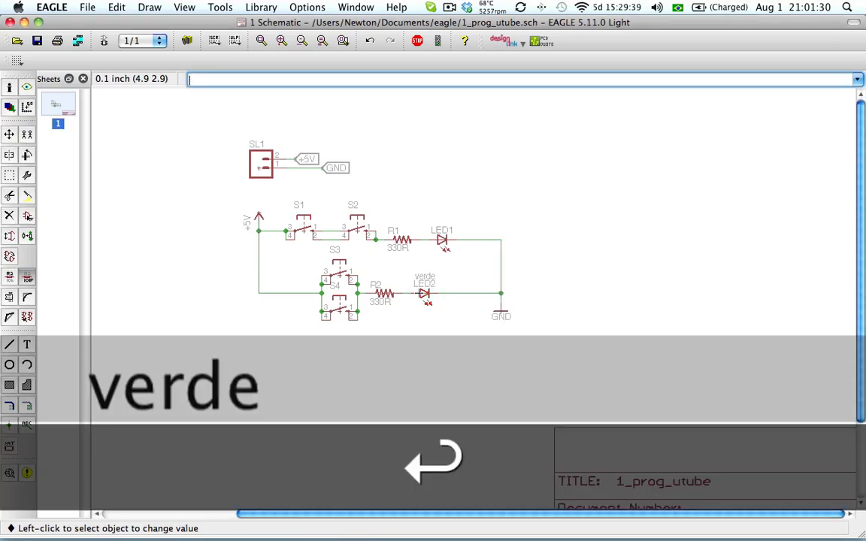
left_click(443, 240)
type("vermelho")
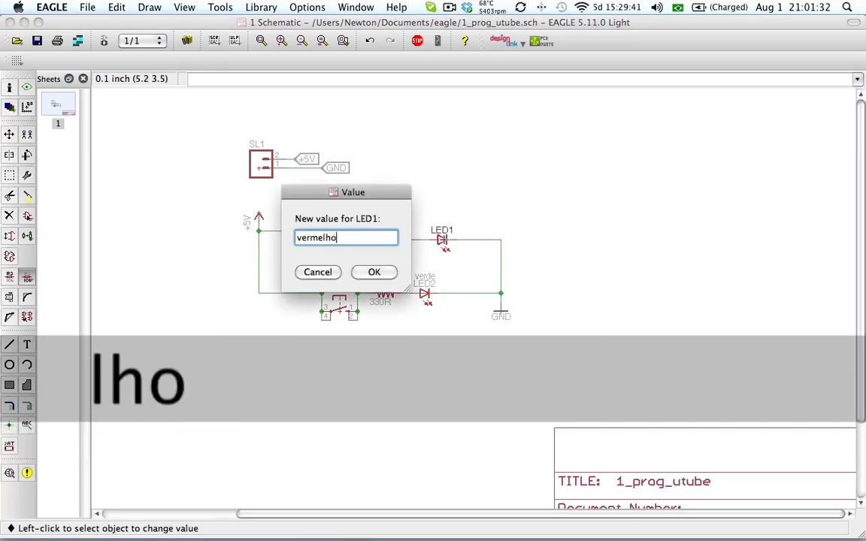
key("Return")
Set the value of switch S1 to "and1" and the value of switch S2 to "and2"
left_click(303, 226)
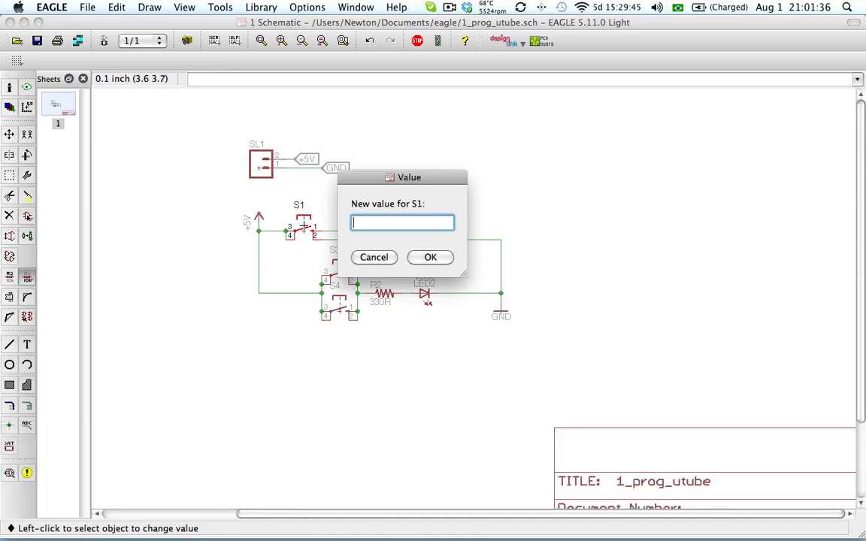
type("and")
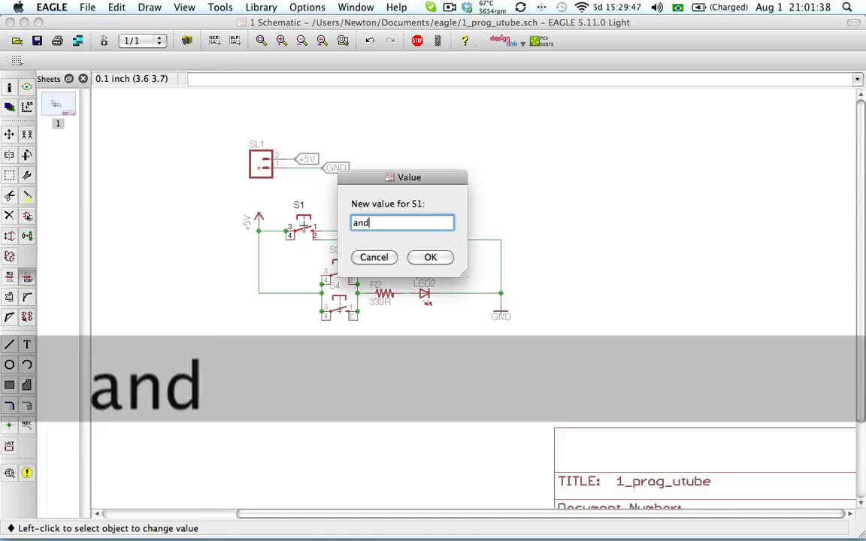
type("1")
key("Return")
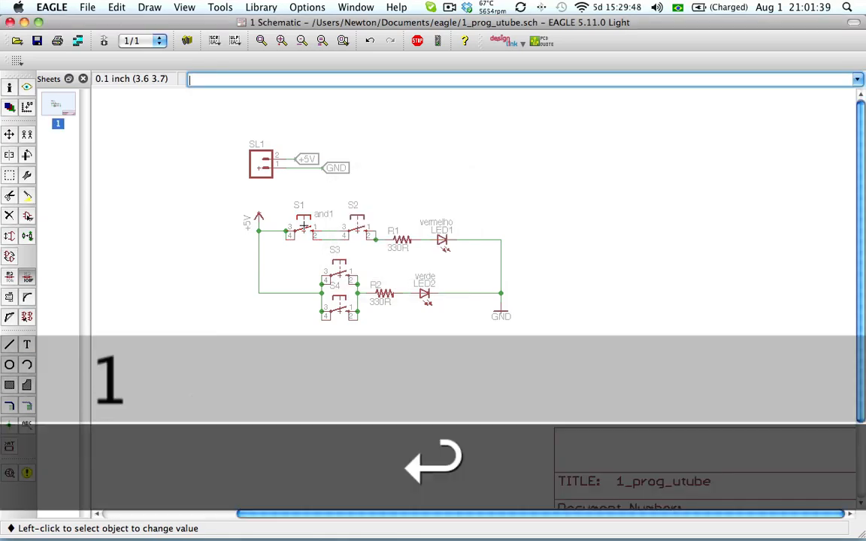
left_click(354, 235)
type("and2")
key("Return")
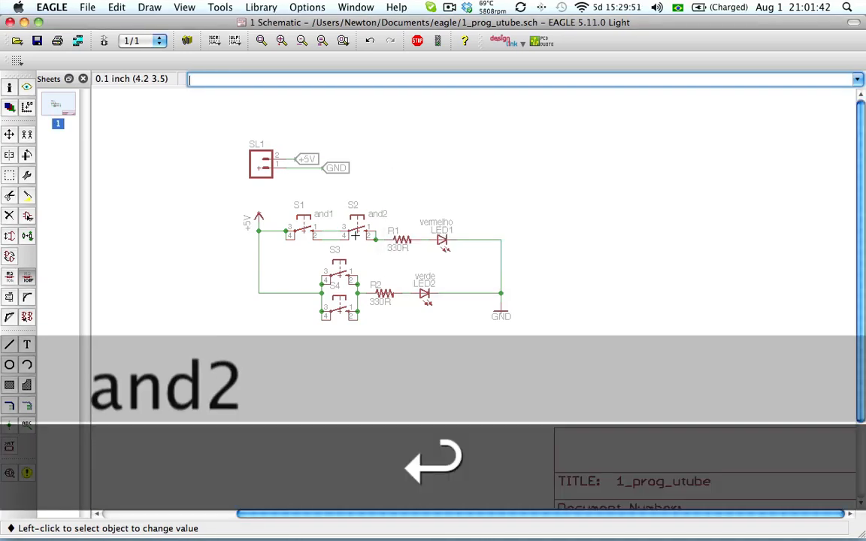
Set the value of switch S3 to "or1" and the value of switch S4 to "or2"
left_click(338, 272)
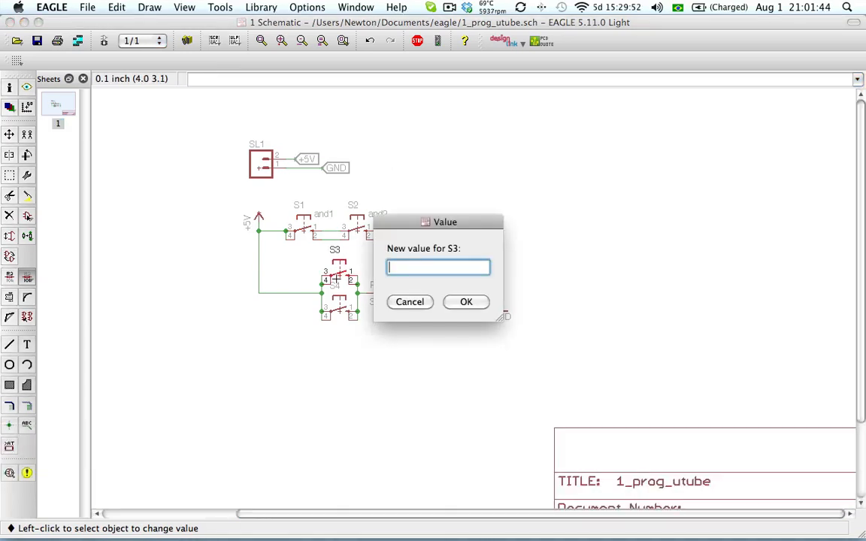
type("or1")
key("Return")
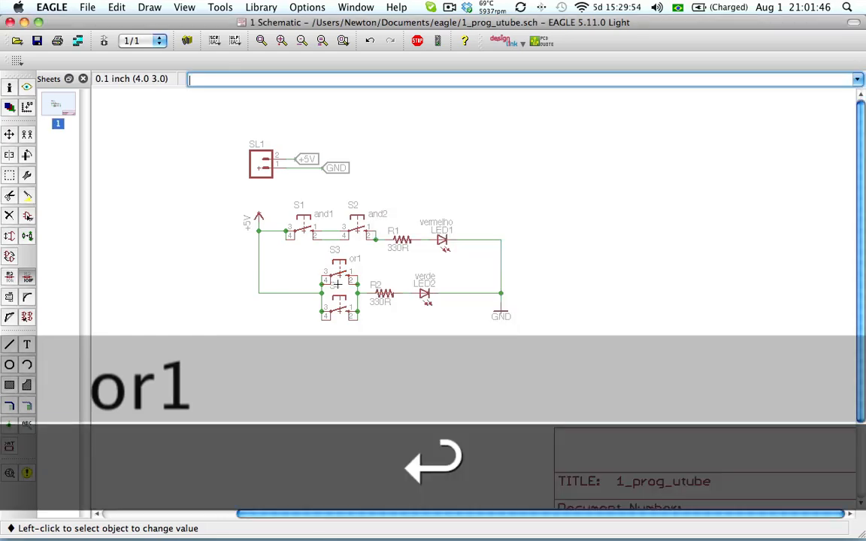
left_click(337, 315)
type("2")
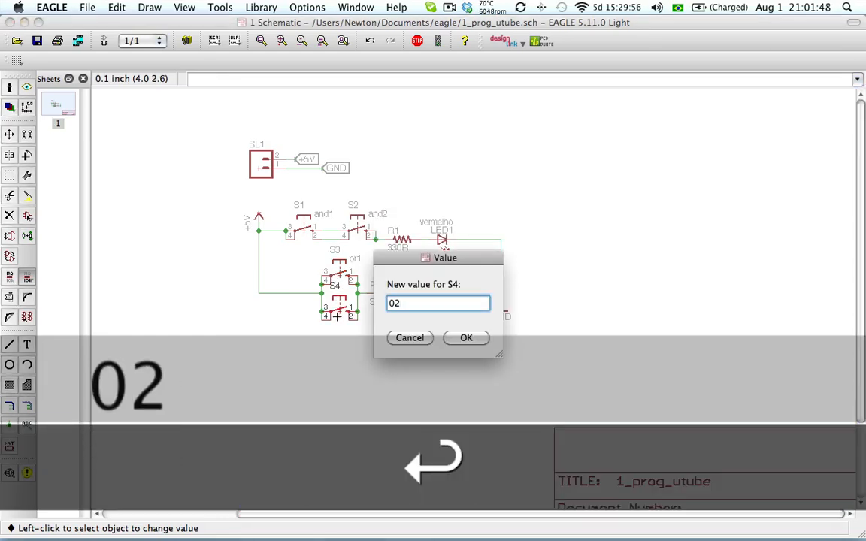
key("BackSpace")
key("BackSpace")
type("or2")
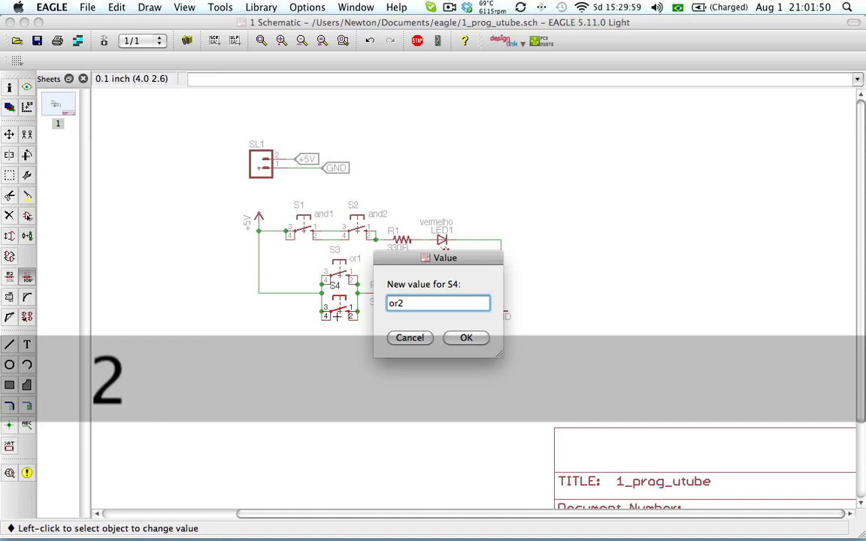
key("Return")
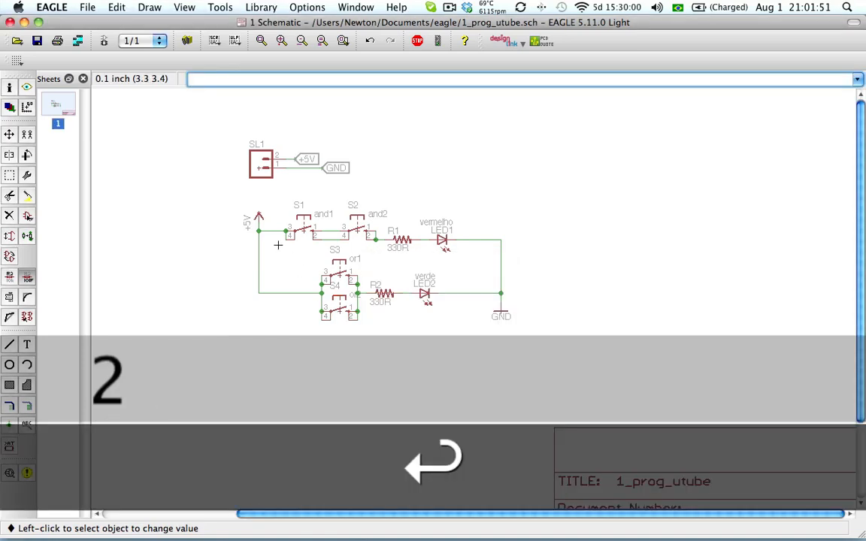
Set the value of the SL1 power connector to "alimentação"
left_click(263, 171)
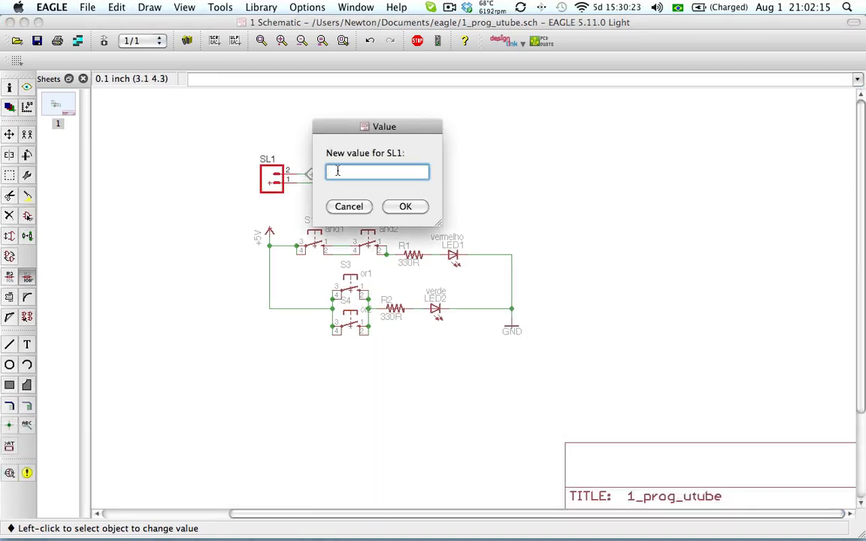
type("alimentação")
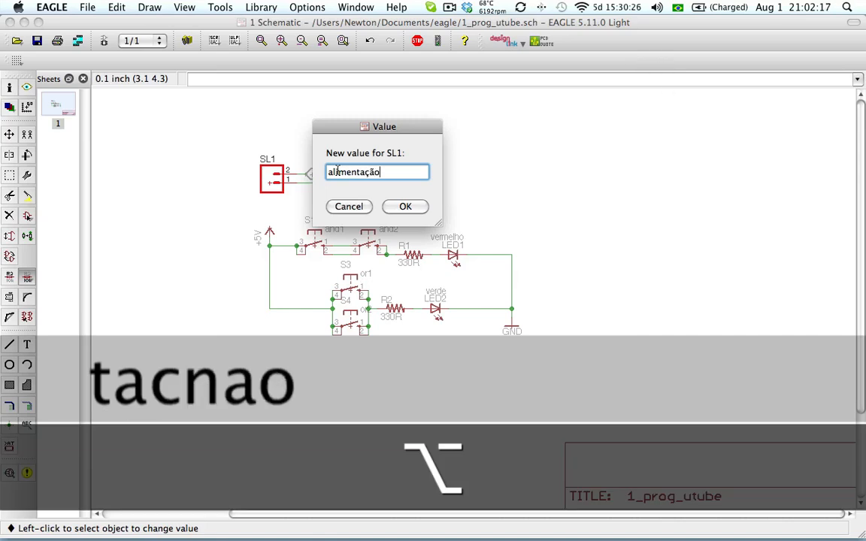
key("Return")
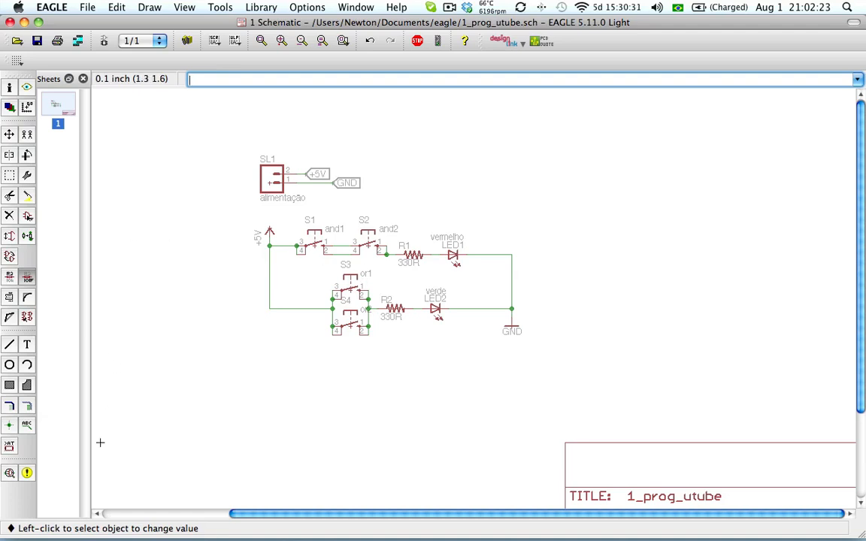
Rerun the Electrical Rule Check, approve the FRAME1 missing-value warning and close the errors list
left_click(27, 474)
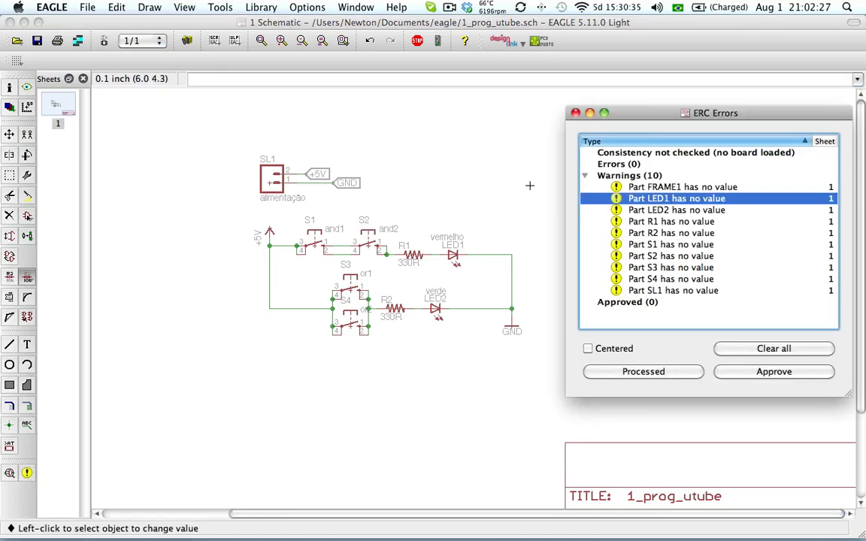
left_click(575, 113)
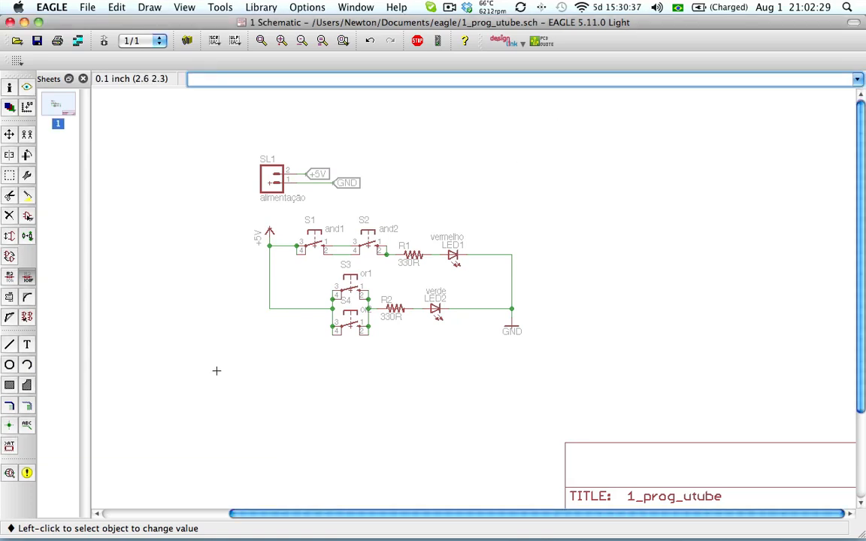
left_click(9, 474)
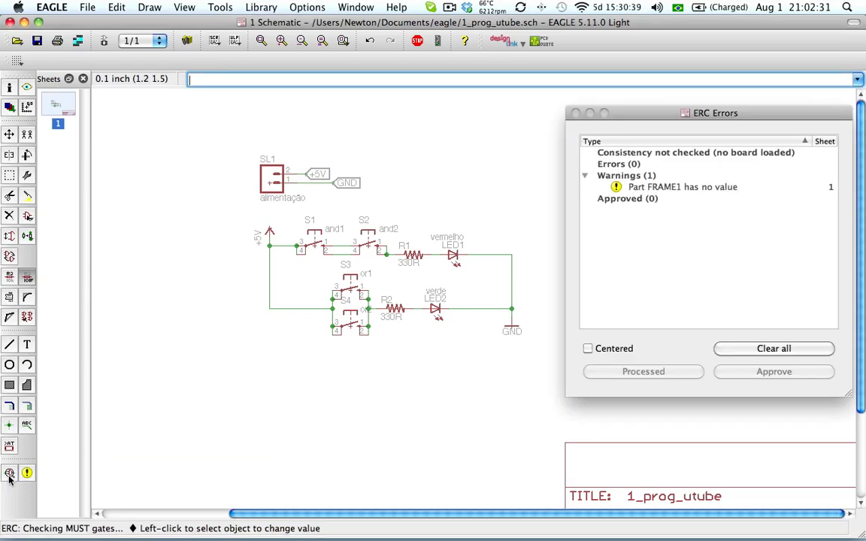
left_click(673, 191)
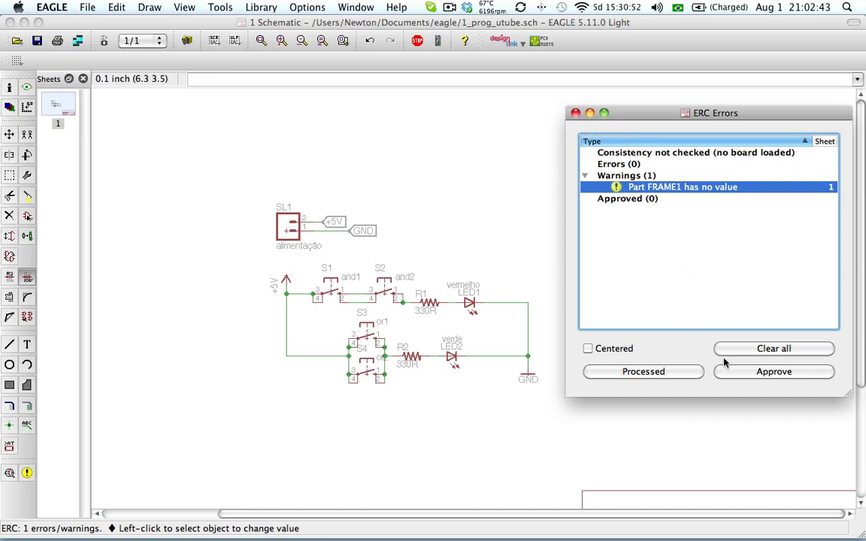
left_click(767, 374)
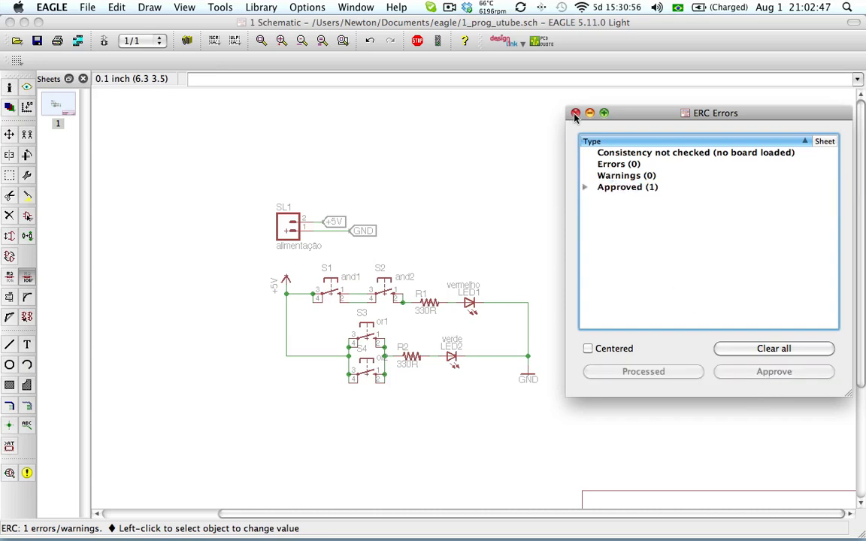
left_click(517, 107)
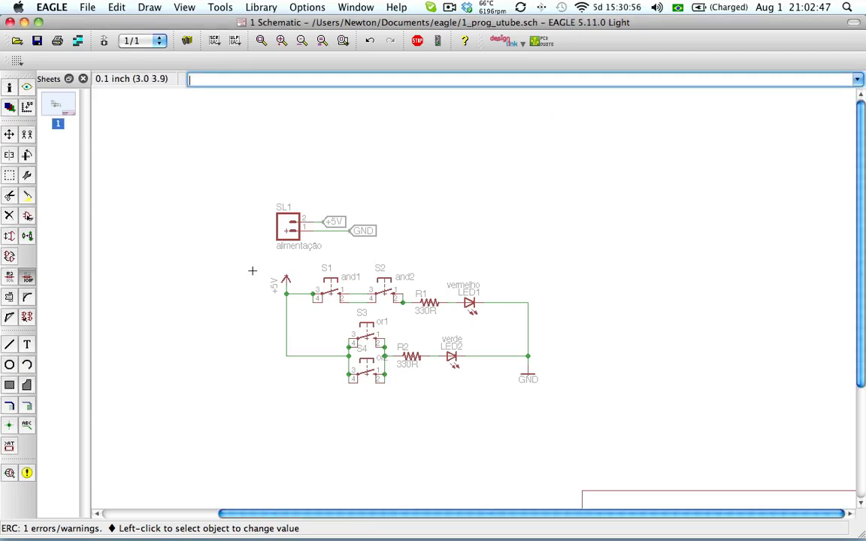
Run the Electrical Rule Check once more and save the schematic
left_click(9, 473)
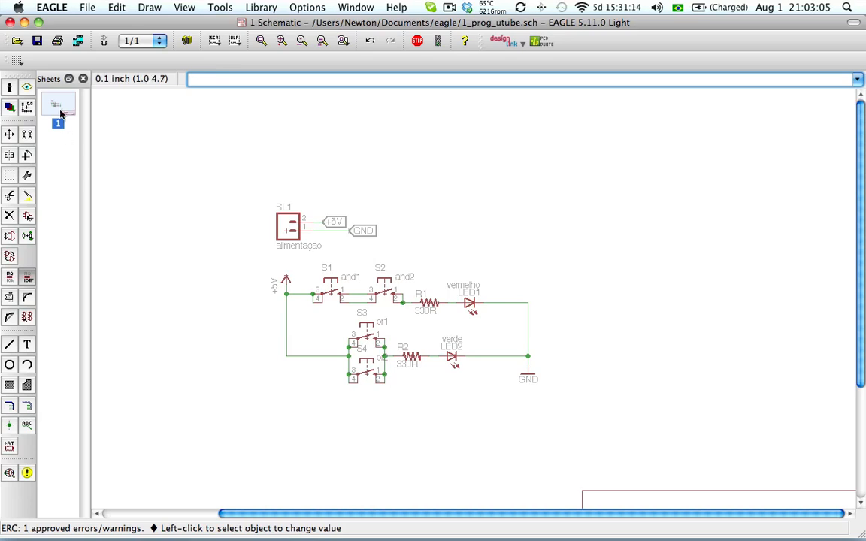
left_click(38, 43)
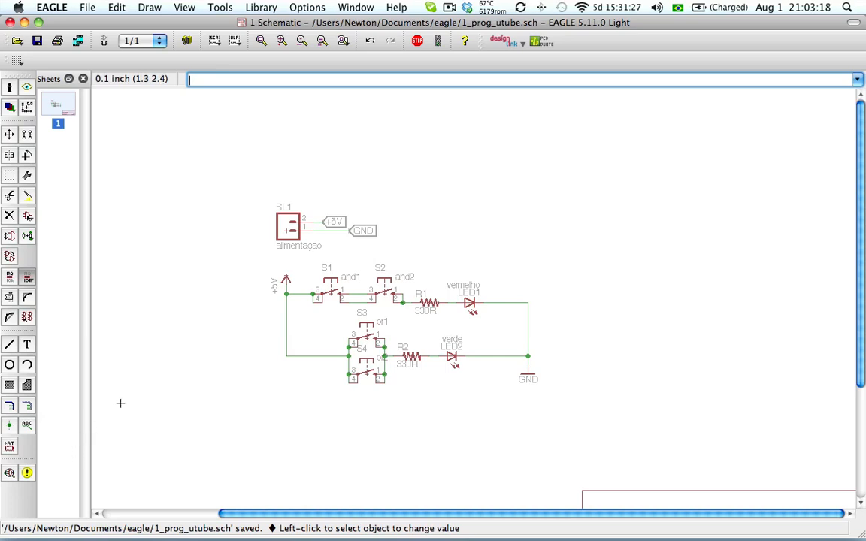
Read the help page for the ERC command, including its Consistency Check section, and close it
type("help")
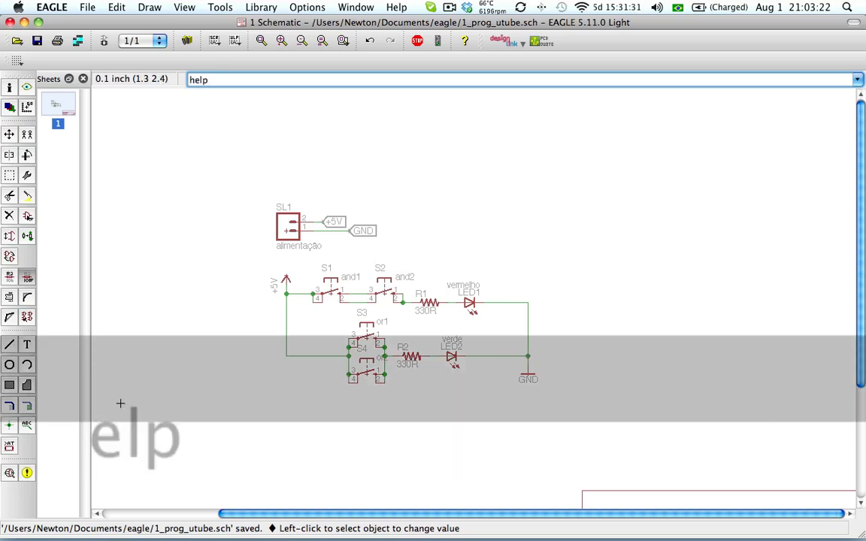
type(" erc")
key("Return")
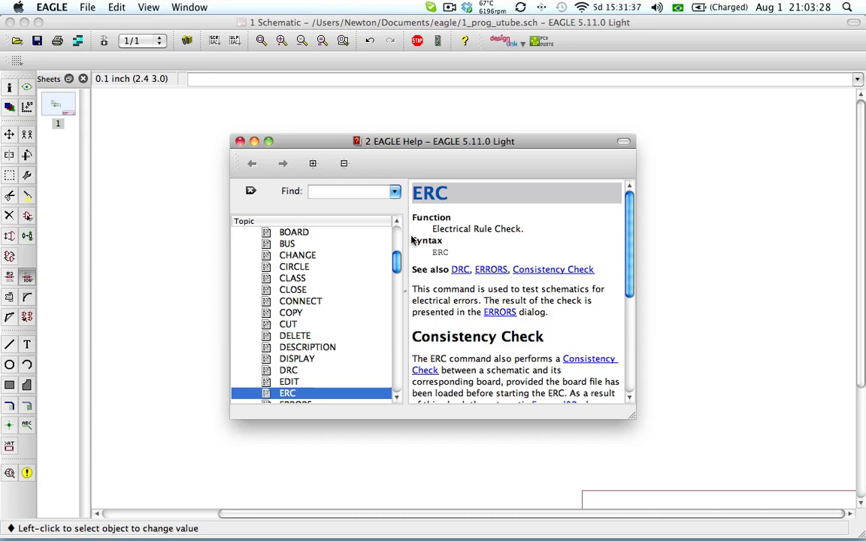
scroll(443, 262, "down", 3)
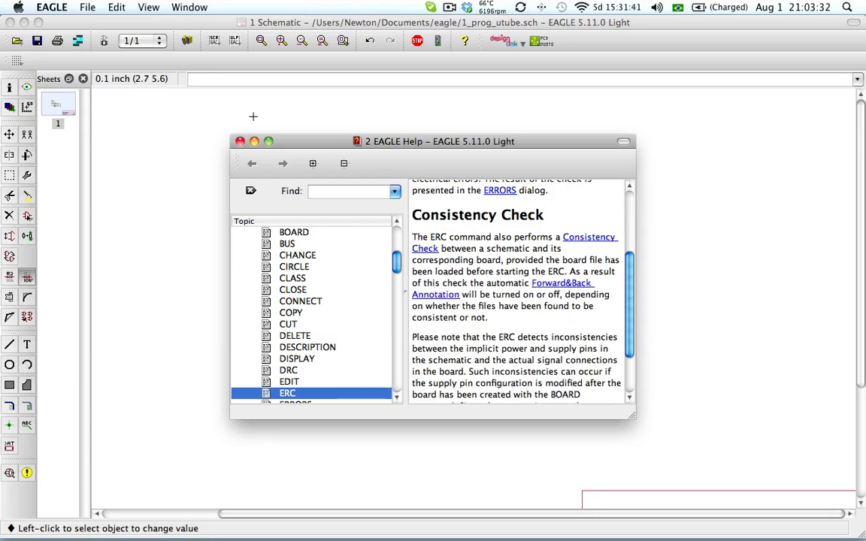
left_click(239, 141)
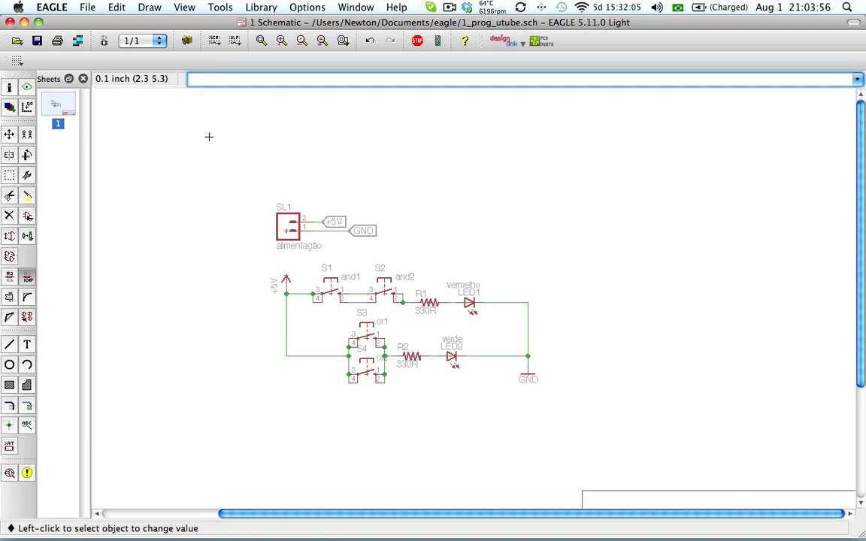
Save the schematic 1_prog_utube.sch
left_click(37, 41)
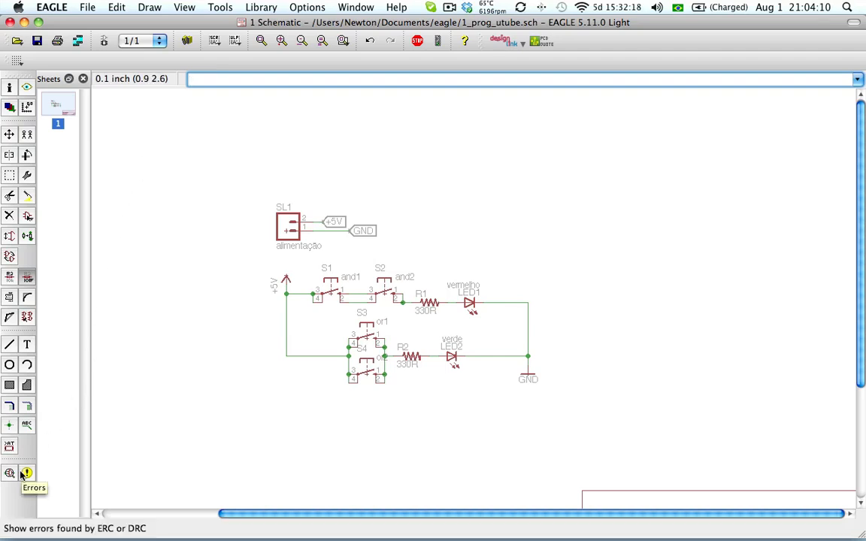
key("super+s")
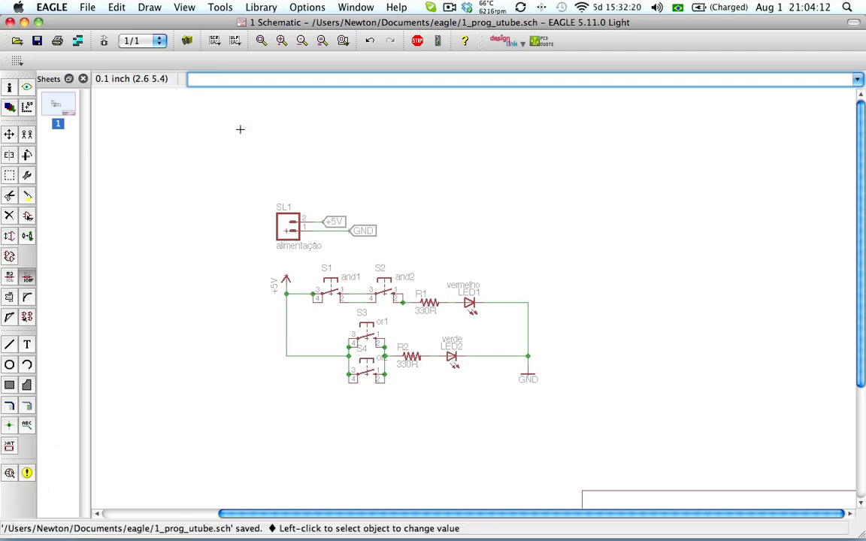
Look up the ERC command in the help, review its Consistency Check section, and close the help window
type("help e")
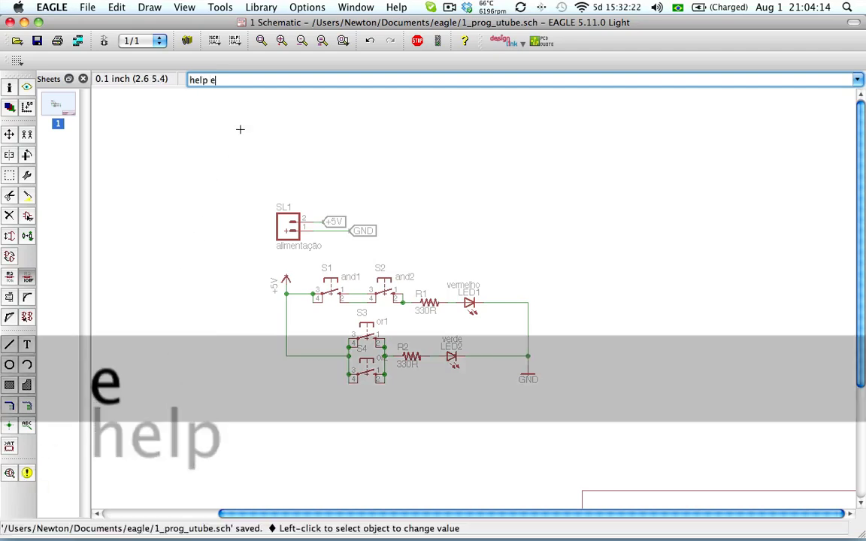
type("rc")
key("Return")
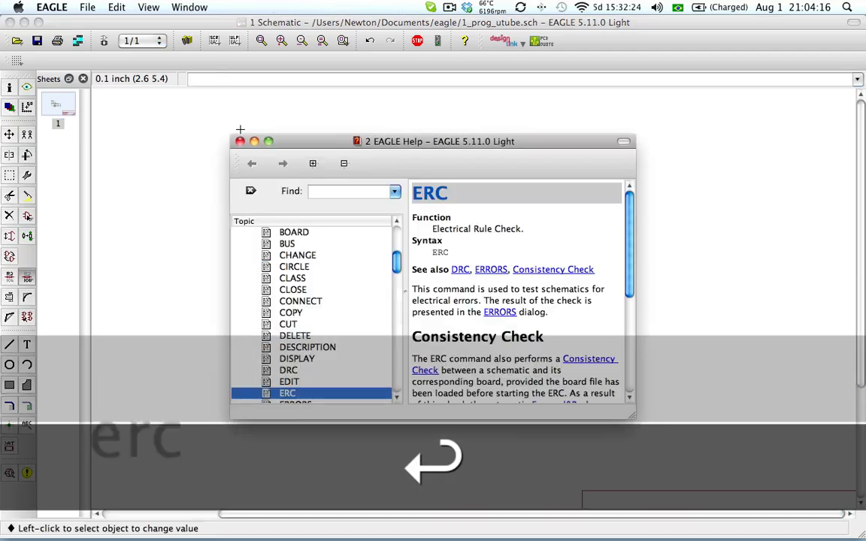
scroll(453, 278, "down", 5)
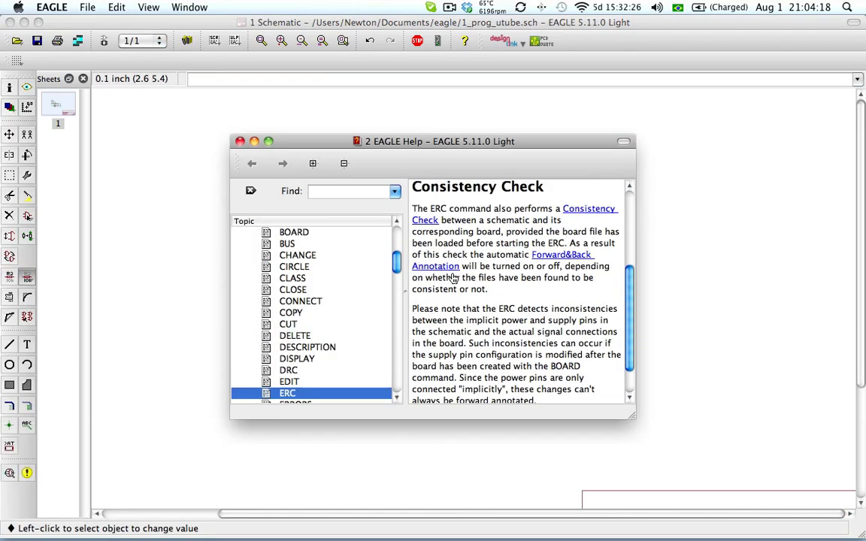
scroll(455, 277, "up", 2)
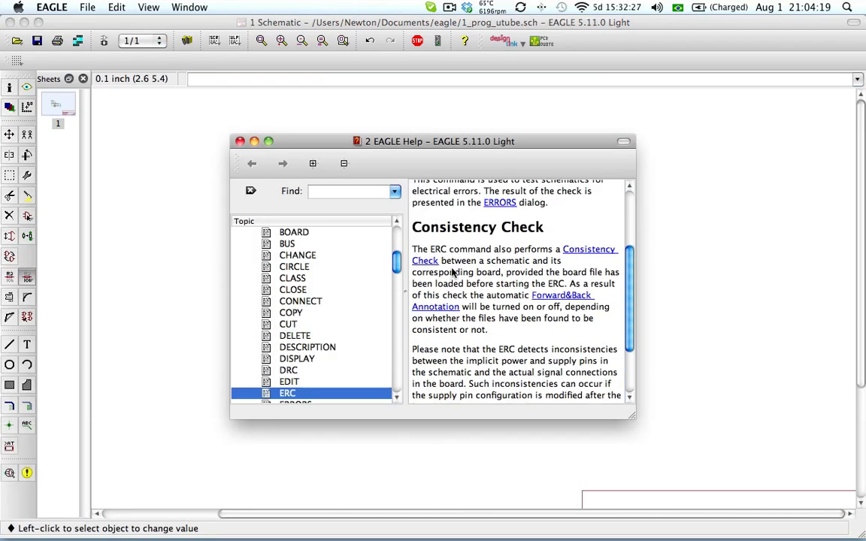
left_click(240, 141)
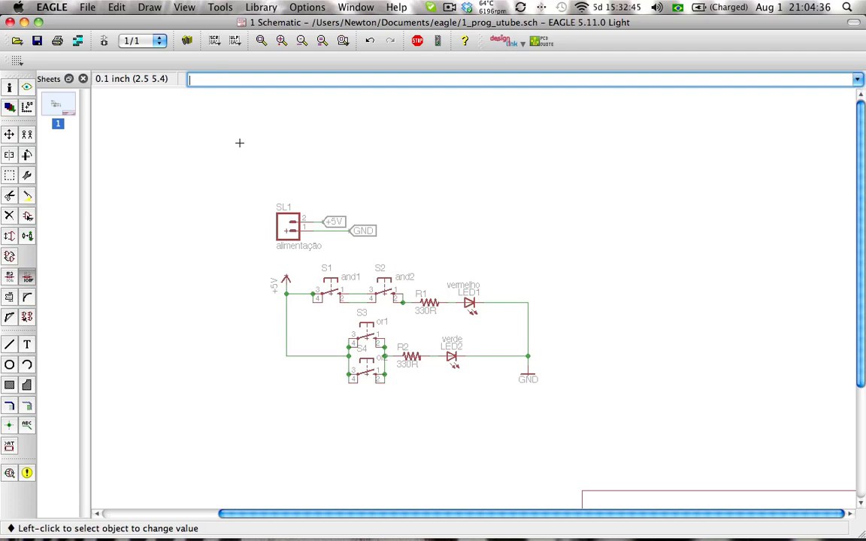
Create the board 1_prog_utube.brd from the schematic, view it in a maximized window, and return to the schematic
left_click(105, 43)
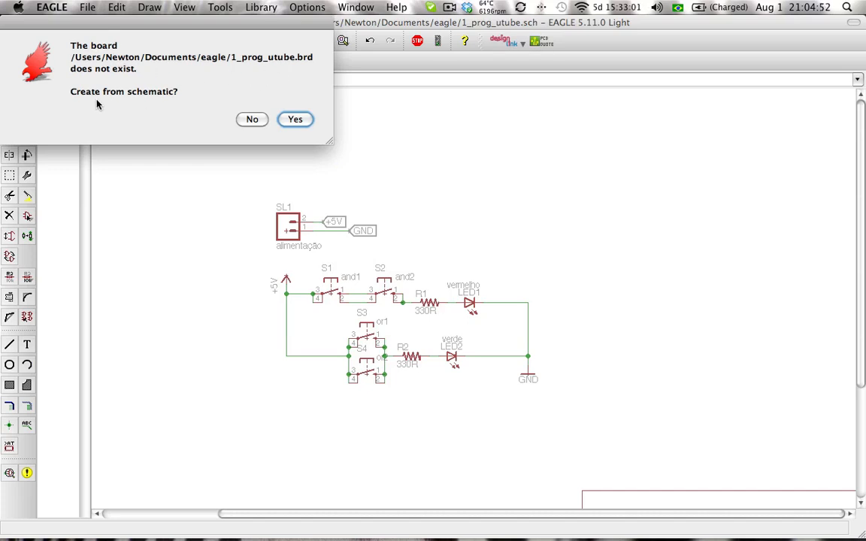
left_click(295, 119)
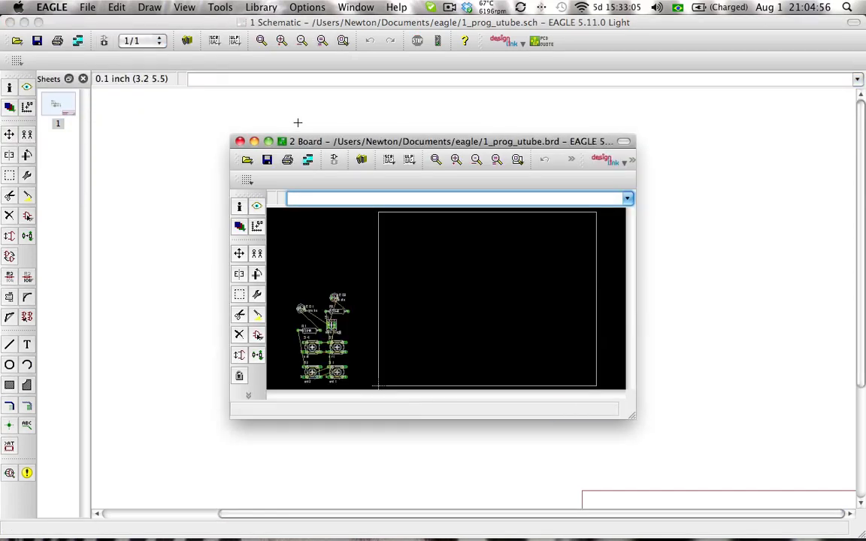
left_click(268, 141)
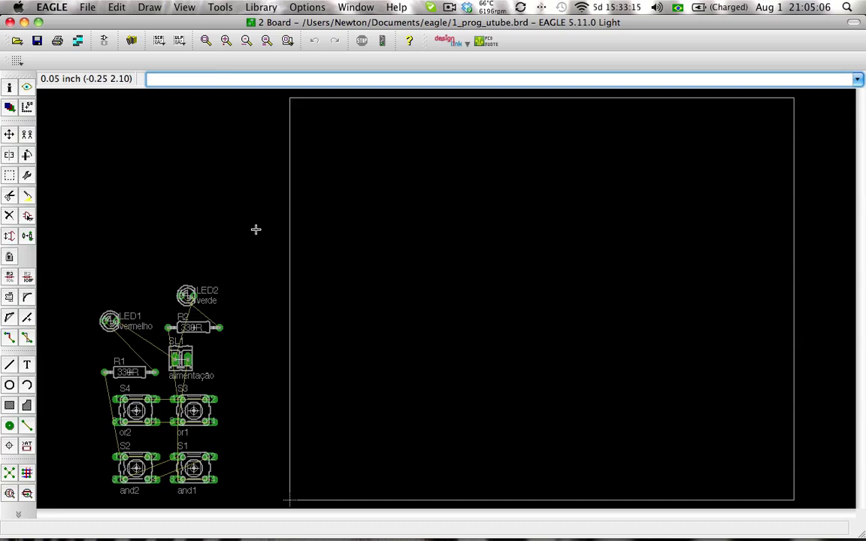
key("super+1")
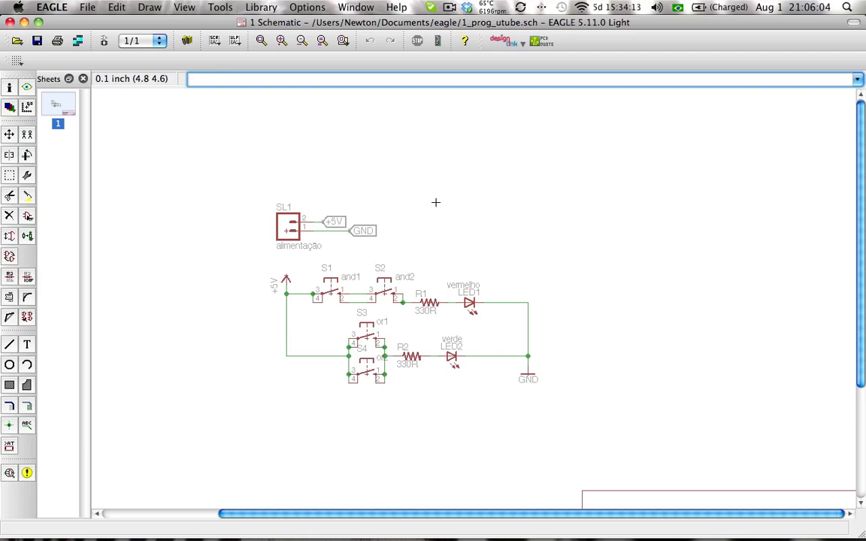
left_click(449, 8)
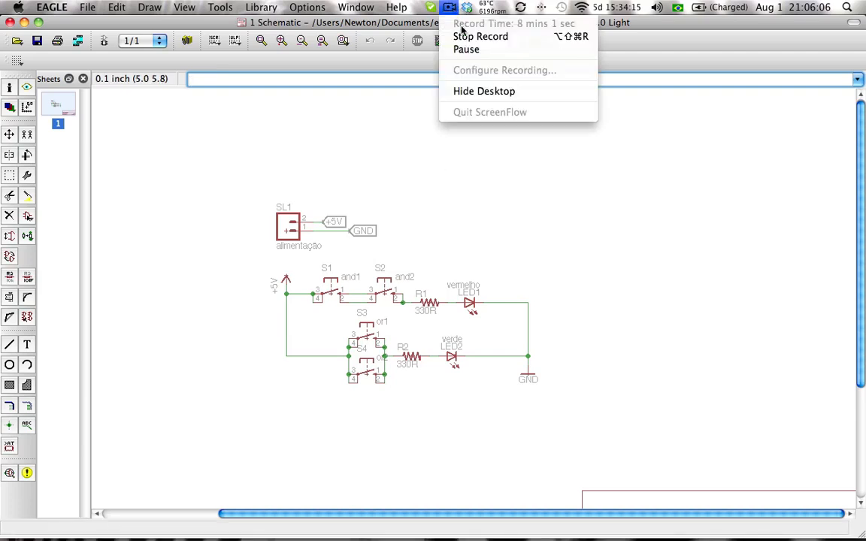